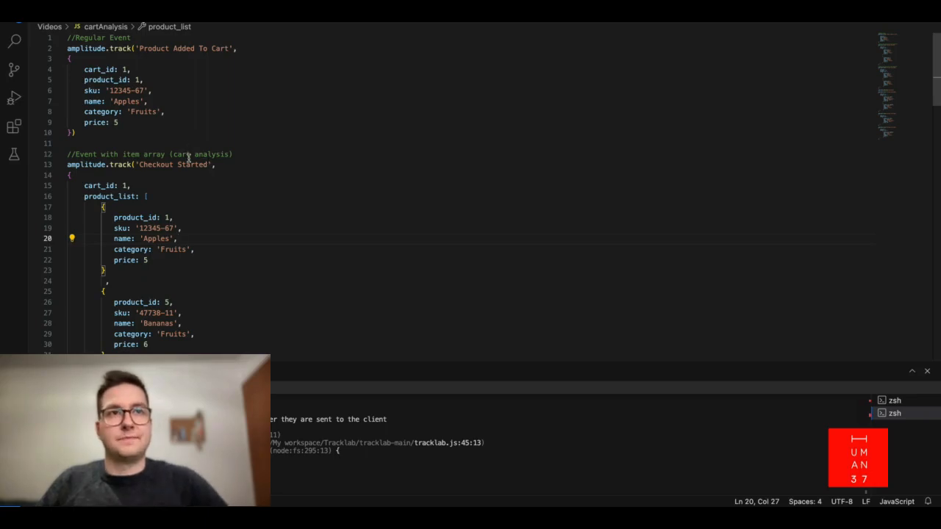
Examine the Checkout Started and Purchase Confirmed tracking calls, including their product_list arrays, in the cartAnalysis file.
{"action": "scroll", "coordinate": [198, 159], "scroll_direction": "down", "scroll_amount": 1}
{"action": "scroll", "coordinate": [199, 159], "scroll_direction": "down", "scroll_amount": 2}
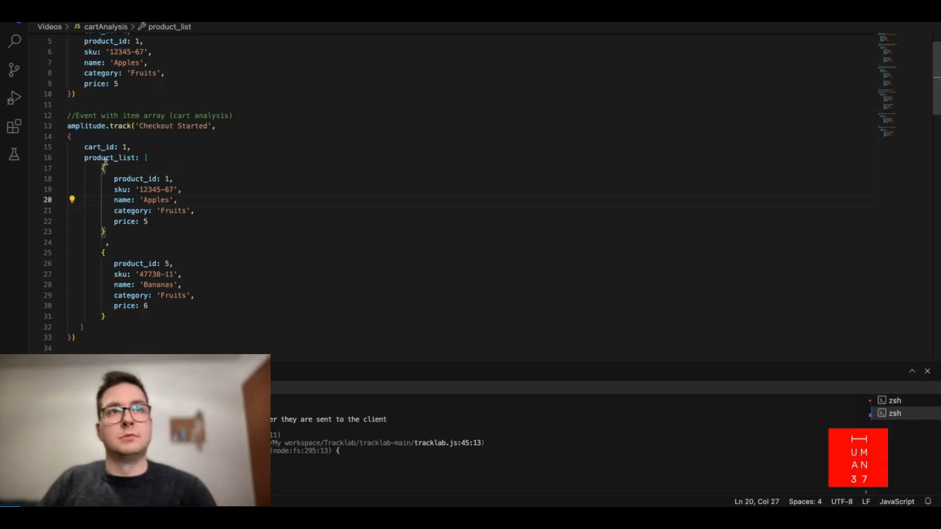
{"action": "mouse_move", "coordinate": [103, 163]}
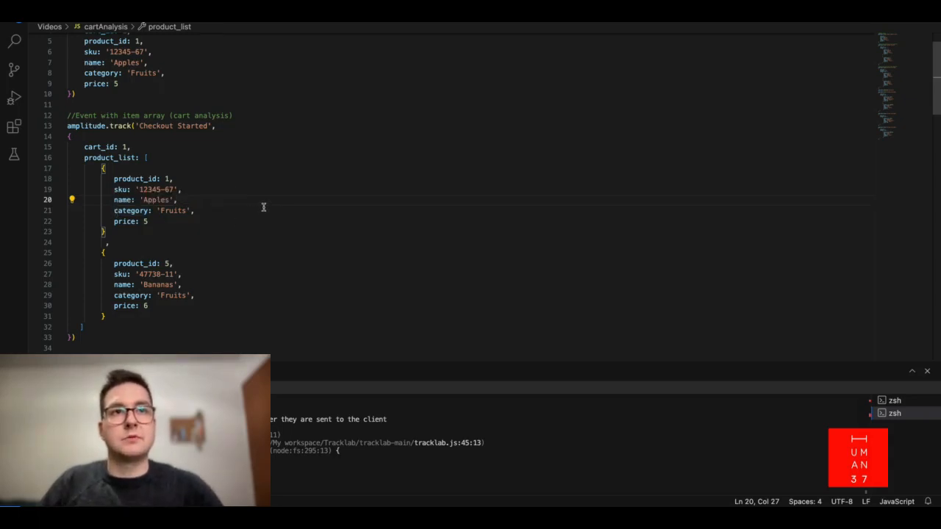
{"action": "scroll", "coordinate": [263, 207], "scroll_direction": "down", "scroll_amount": 6}
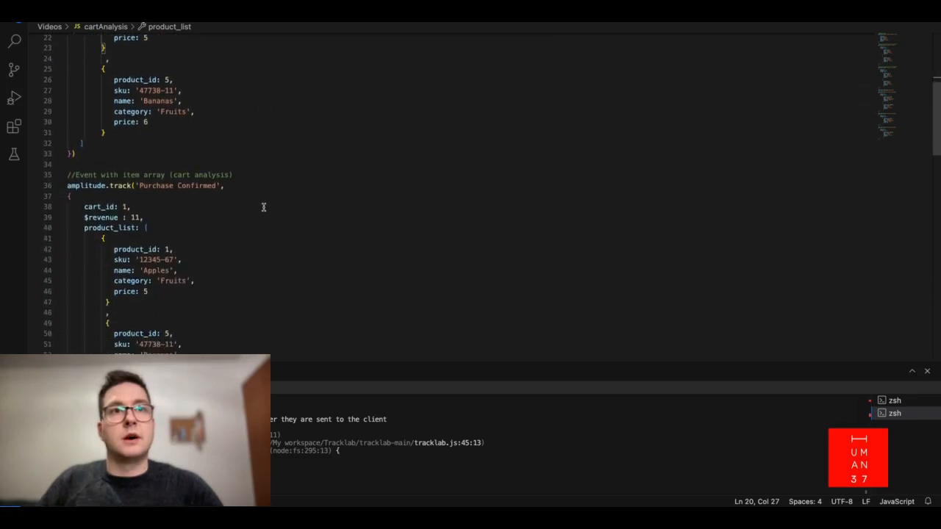
{"action": "scroll", "coordinate": [264, 208], "scroll_direction": "down", "scroll_amount": 2}
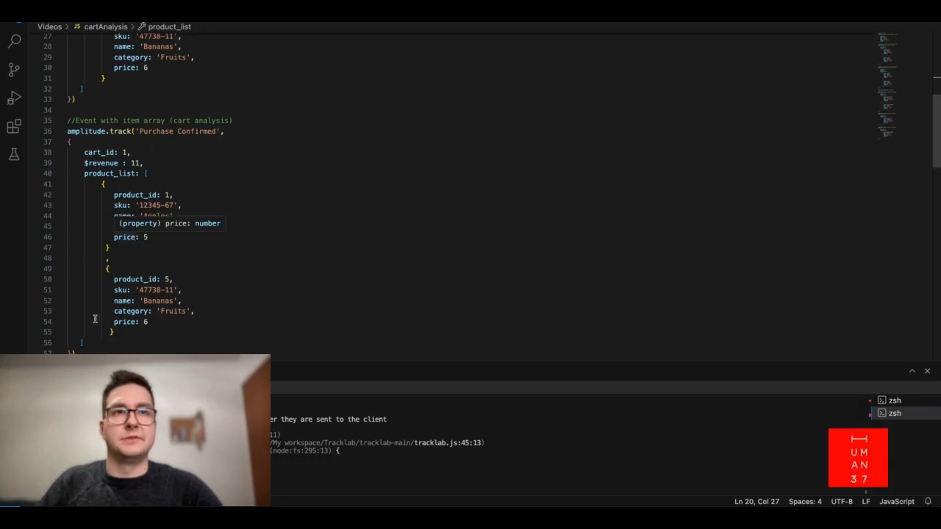
{"action": "mouse_move", "coordinate": [134, 328]}
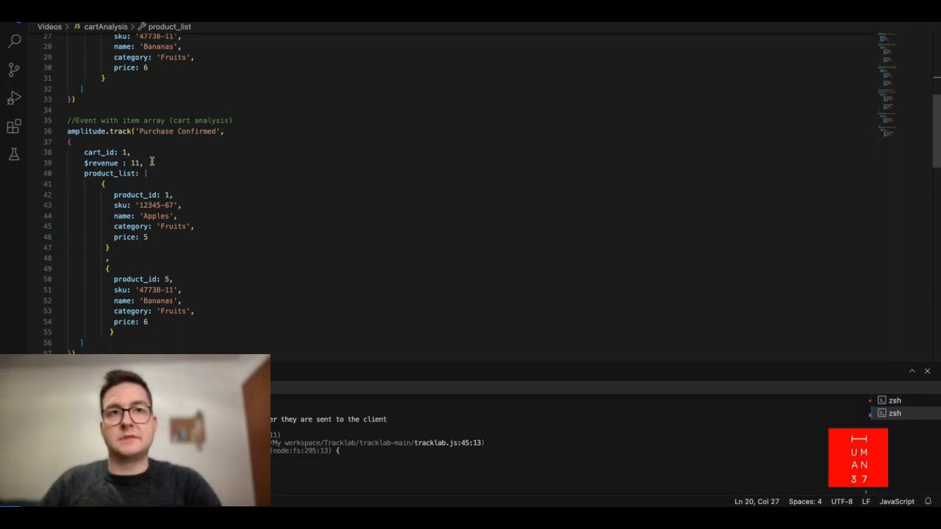
{"action": "scroll", "coordinate": [151, 161], "scroll_direction": "up", "scroll_amount": 5}
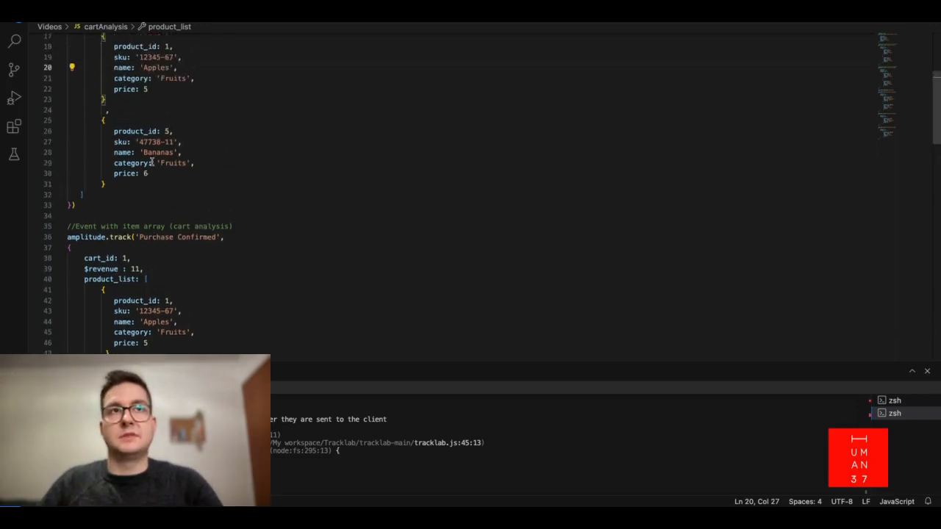
{"action": "scroll", "coordinate": [151, 161], "scroll_direction": "up", "scroll_amount": 5}
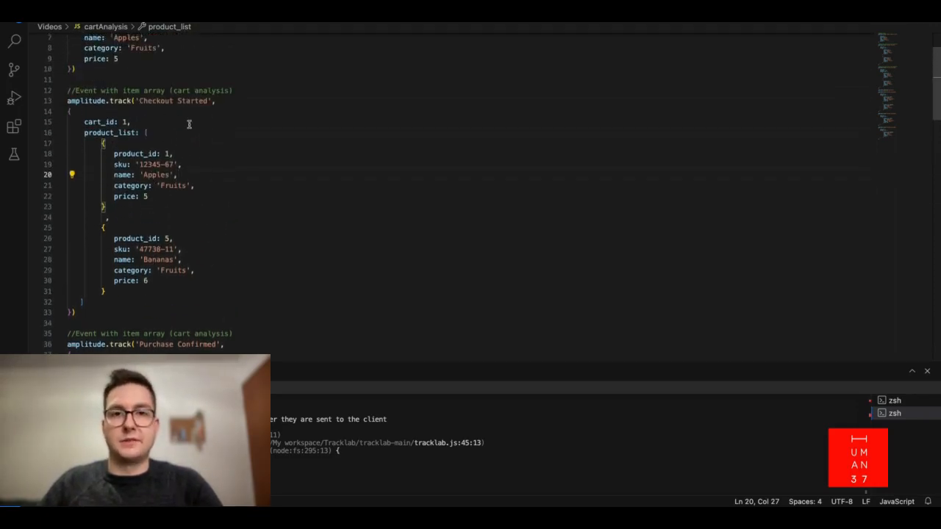
{"action": "scroll", "coordinate": [206, 202], "scroll_direction": "down", "scroll_amount": 10}
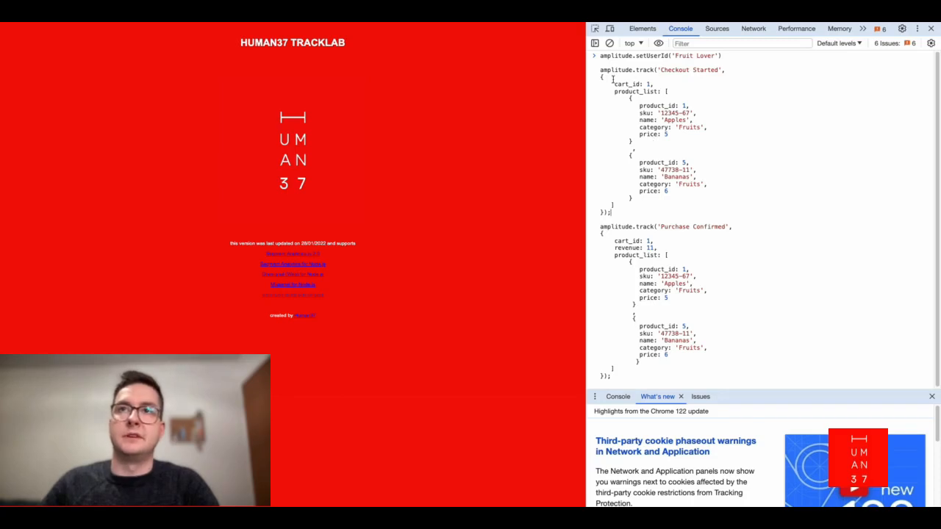
In the browser's developer console, run the code that sends Checkout Started and Purchase Confirmed for the user ID Fruit Lover.
{"action": "left_click", "coordinate": [653, 213]}
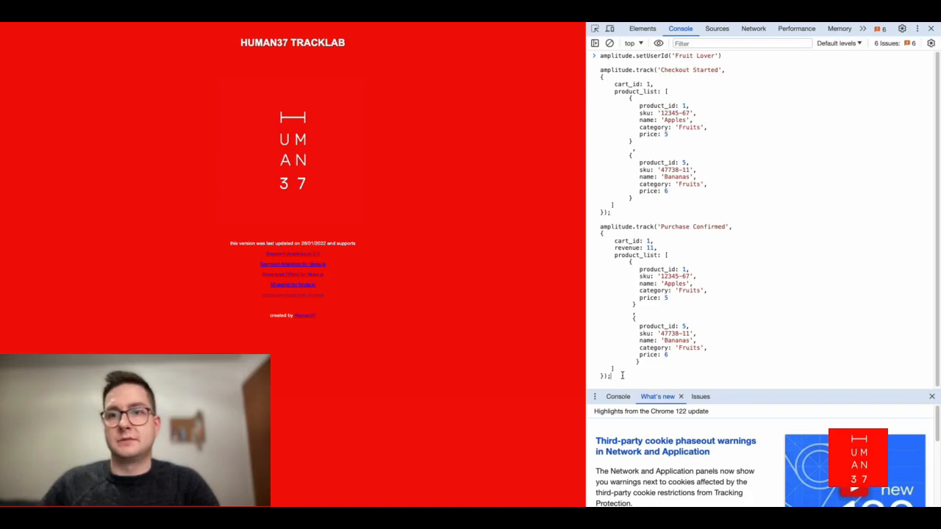
{"action": "key", "text": "Return"}
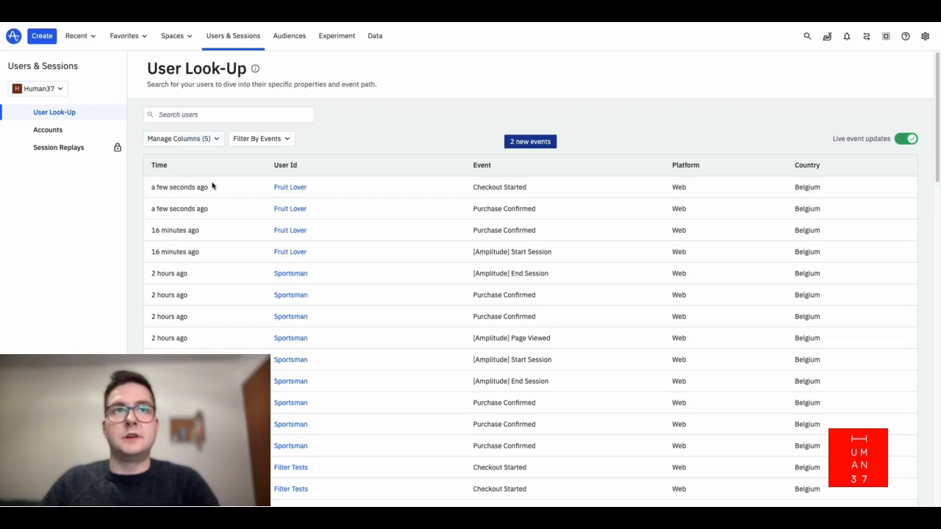
Open the Fruit Lover user in Amplitude's User Look-Up and inspect the event properties of the latest Purchase Confirmed event.
{"action": "left_click", "coordinate": [291, 193]}
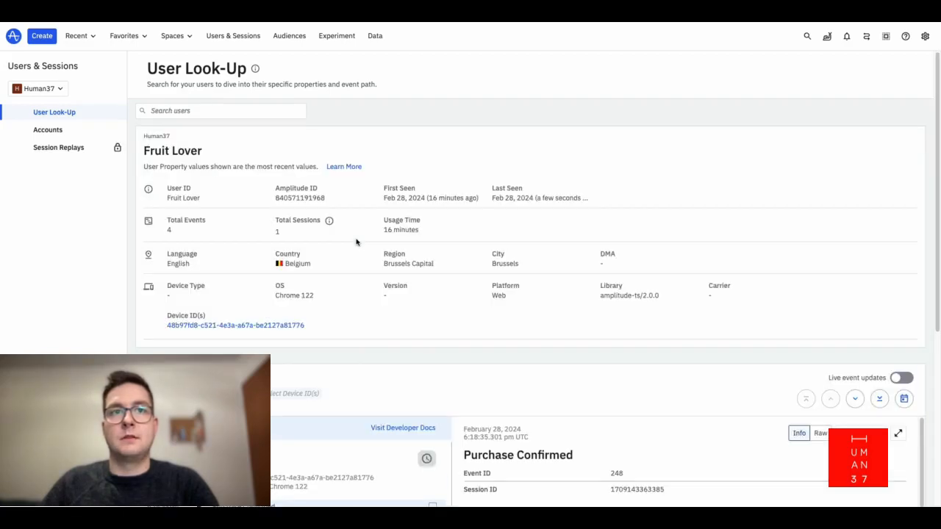
{"action": "scroll", "coordinate": [353, 231], "scroll_direction": "down", "scroll_amount": 1}
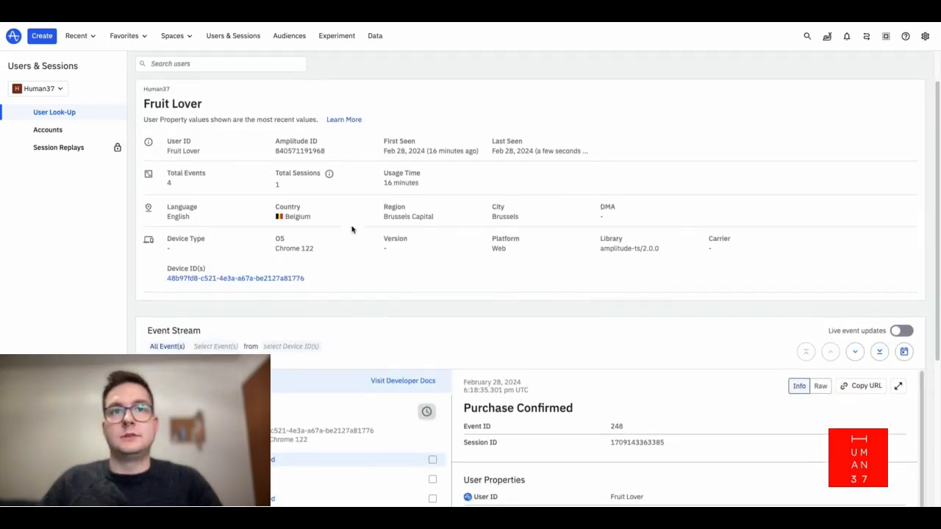
{"action": "scroll", "coordinate": [352, 230], "scroll_direction": "down", "scroll_amount": 5}
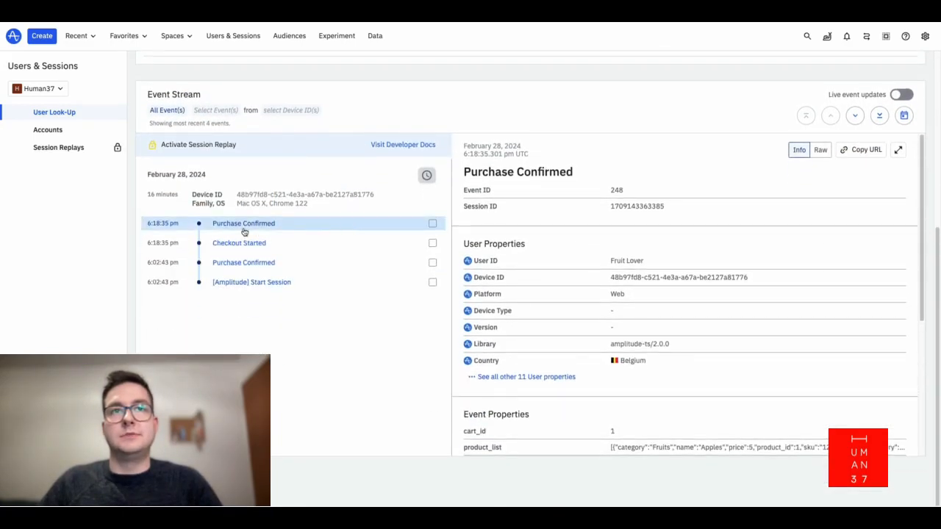
{"action": "scroll", "coordinate": [661, 371], "scroll_direction": "down", "scroll_amount": 1}
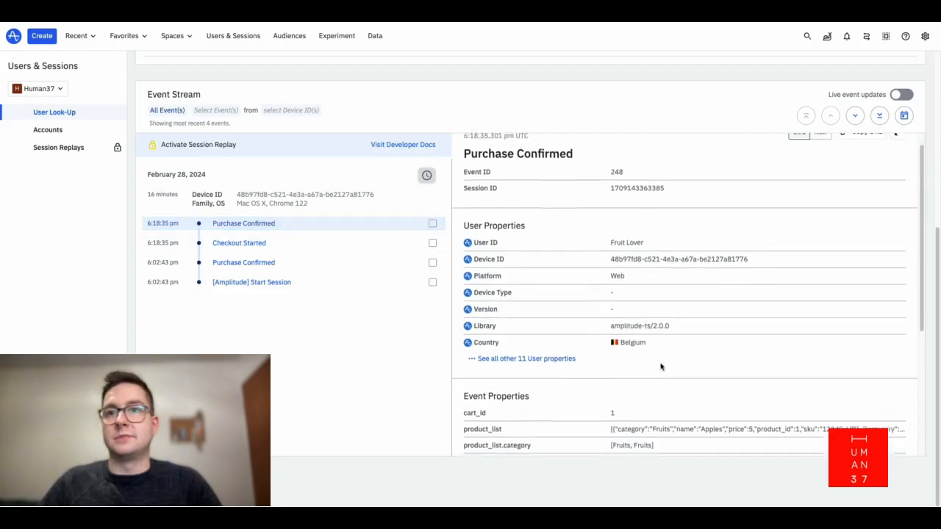
{"action": "scroll", "coordinate": [660, 367], "scroll_direction": "down", "scroll_amount": 4}
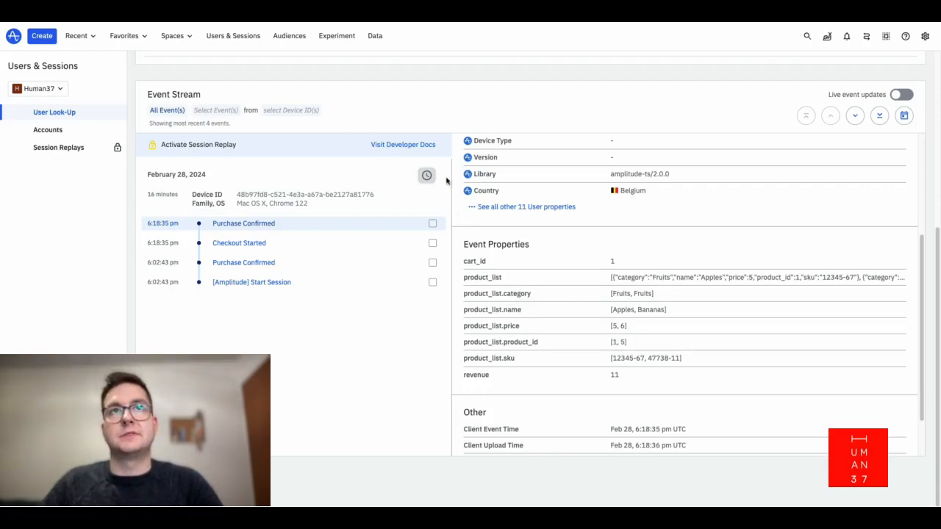
Search the tracking plan's event properties for product_list.
{"action": "left_click", "coordinate": [375, 38]}
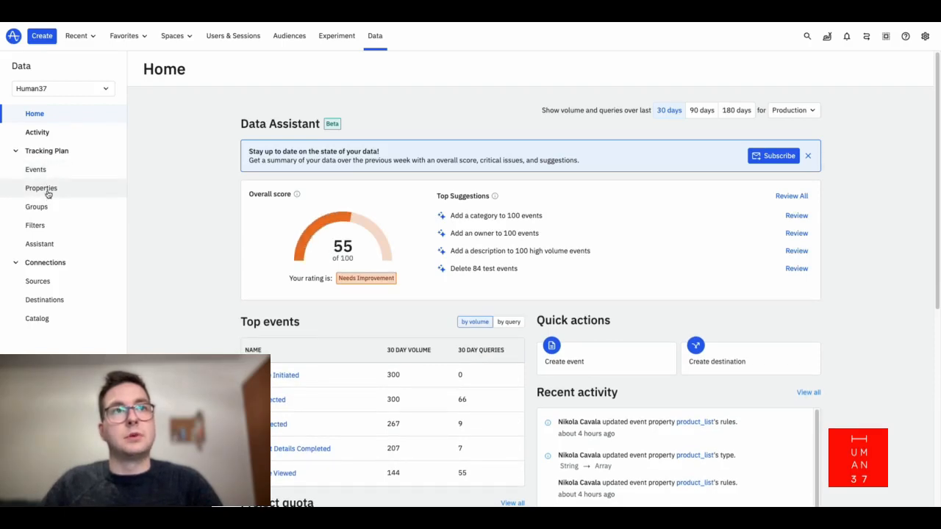
{"action": "left_click", "coordinate": [42, 188]}
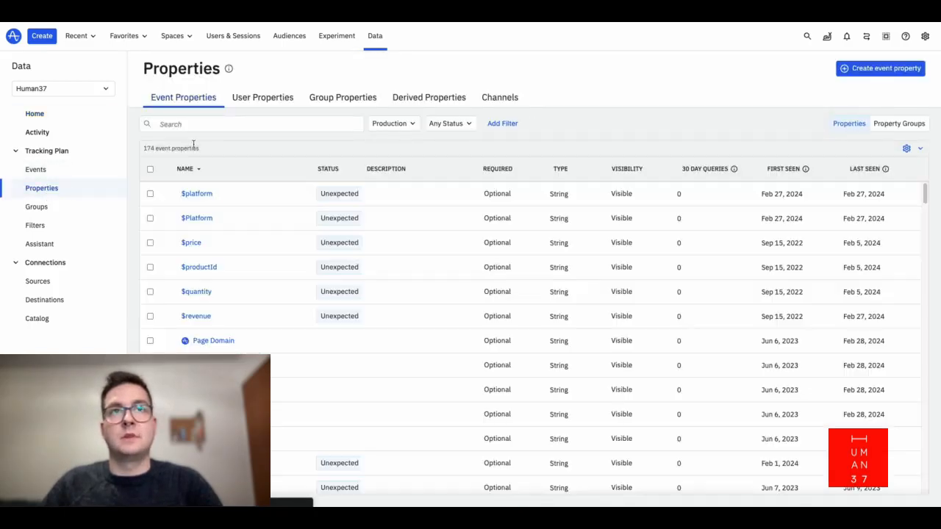
{"action": "left_click", "coordinate": [193, 122]}
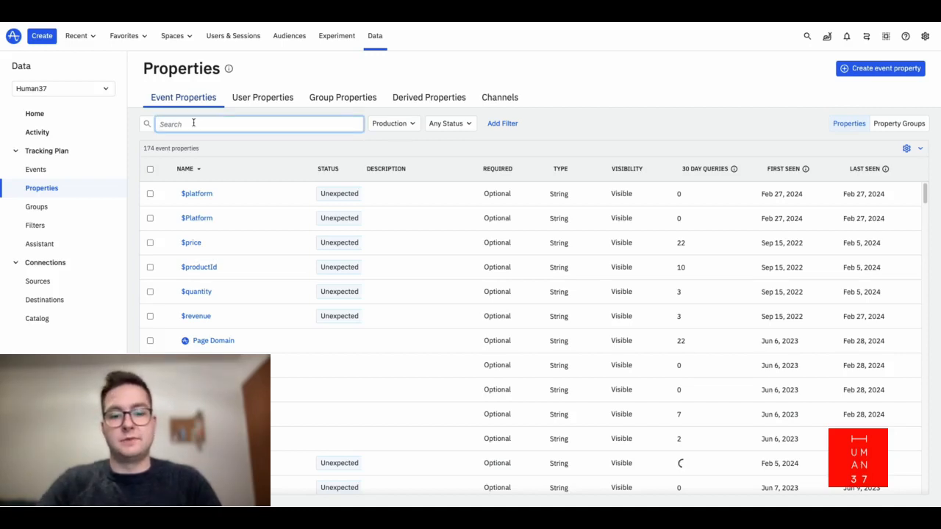
{"action": "type", "text": "pro"}
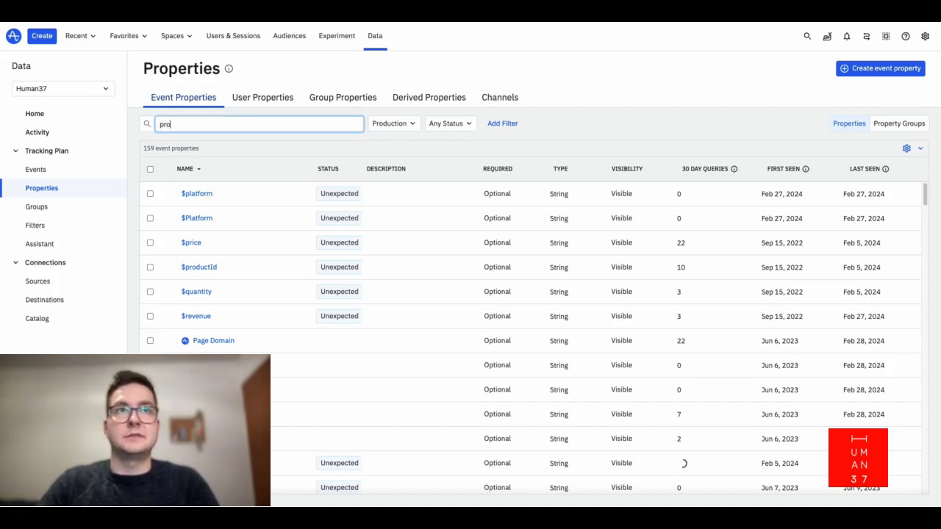
{"action": "type", "text": "duct_list"}
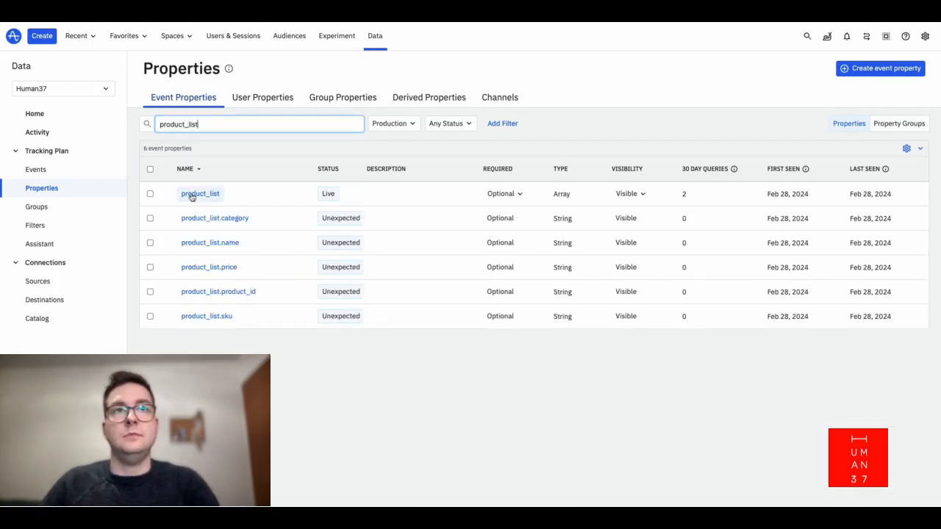
Review the product_list property's details and its current splitting setup, and close it.
{"action": "left_click", "coordinate": [200, 196]}
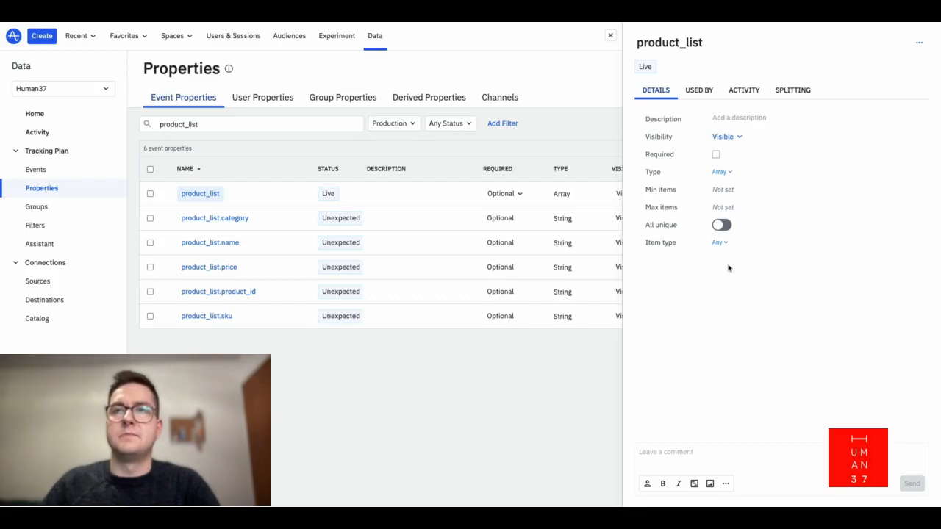
{"action": "left_click", "coordinate": [795, 92]}
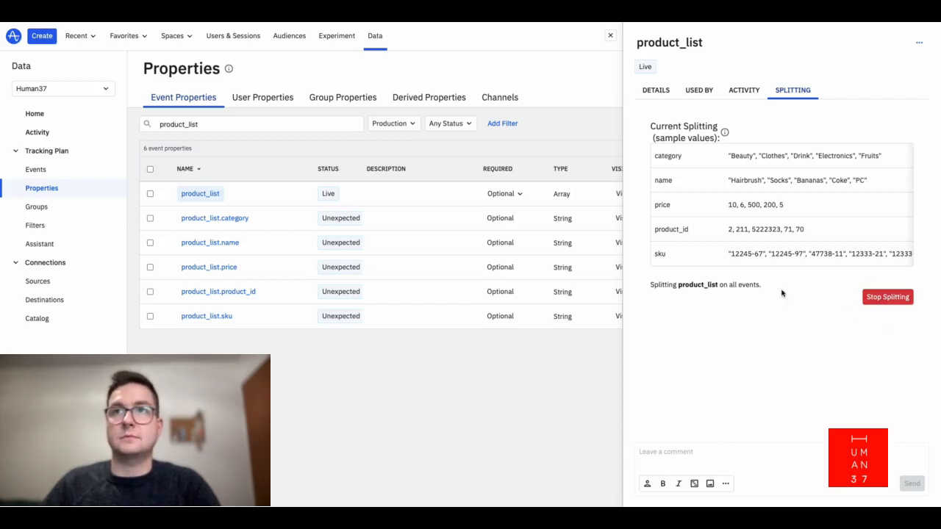
{"action": "left_click", "coordinate": [610, 35]}
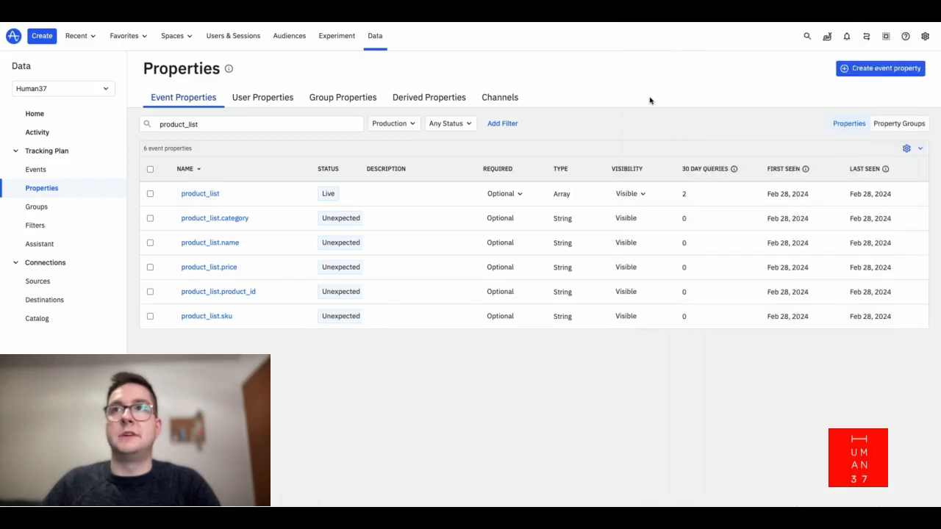
Create a new event property named new_list.
{"action": "left_click", "coordinate": [858, 72]}
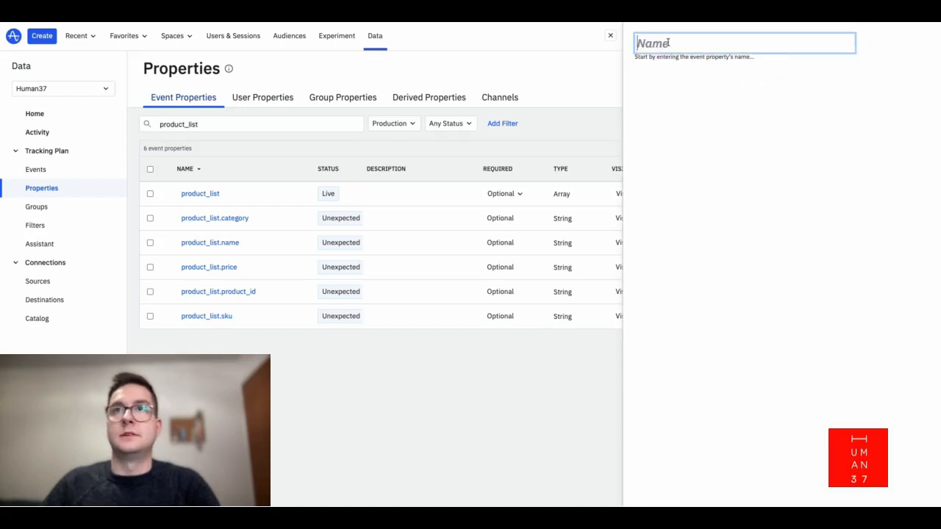
{"action": "type", "text": "new-"}
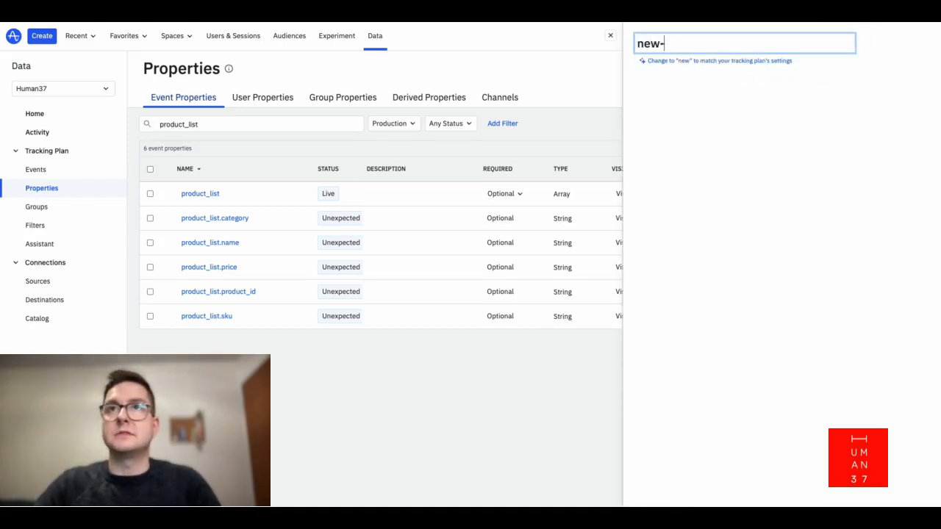
{"action": "key", "text": "BackSpace"}
{"action": "type", "text": "_list"}
{"action": "key", "text": "Return"}
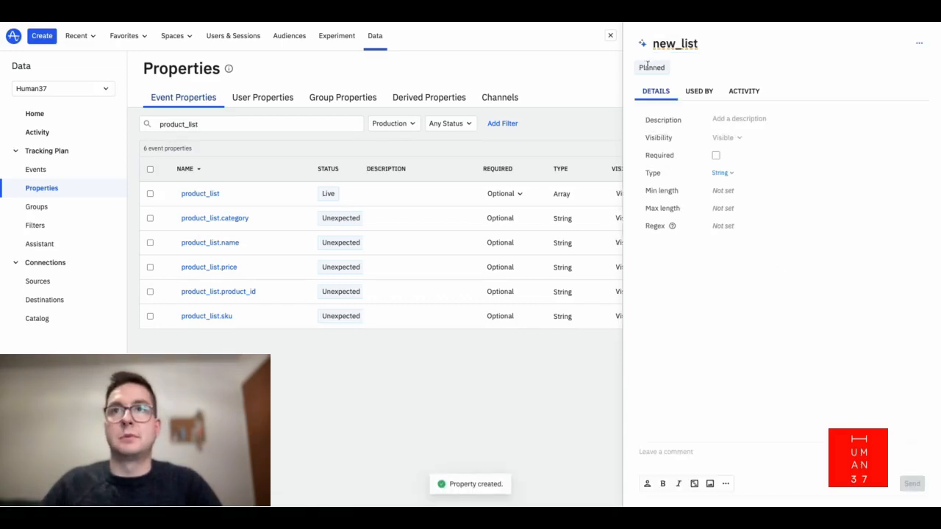
Set the new_list property's type to Array and its item type to Any.
{"action": "left_click", "coordinate": [720, 174]}
{"action": "left_click", "coordinate": [732, 243]}
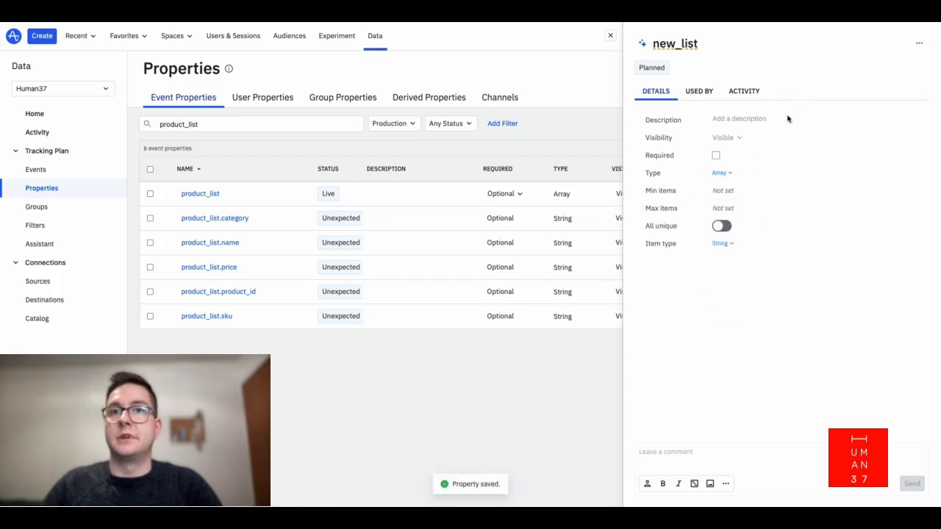
{"action": "left_click", "coordinate": [723, 243]}
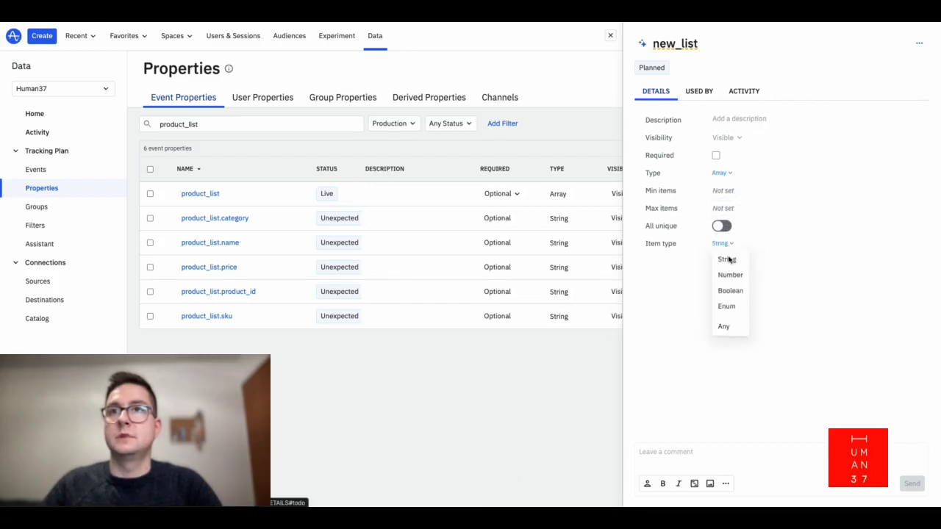
{"action": "left_click", "coordinate": [724, 325]}
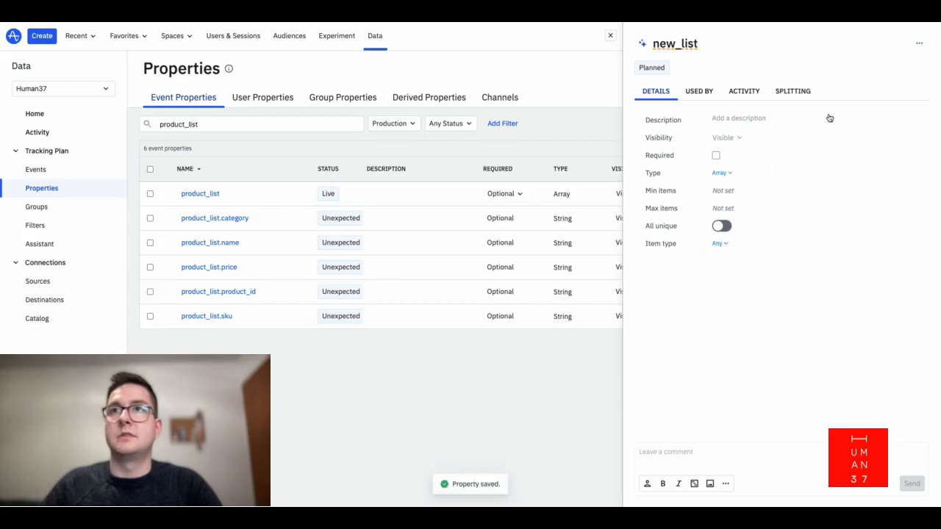
Start splitting the new_list property on all events and confirm it.
{"action": "left_click", "coordinate": [788, 91]}
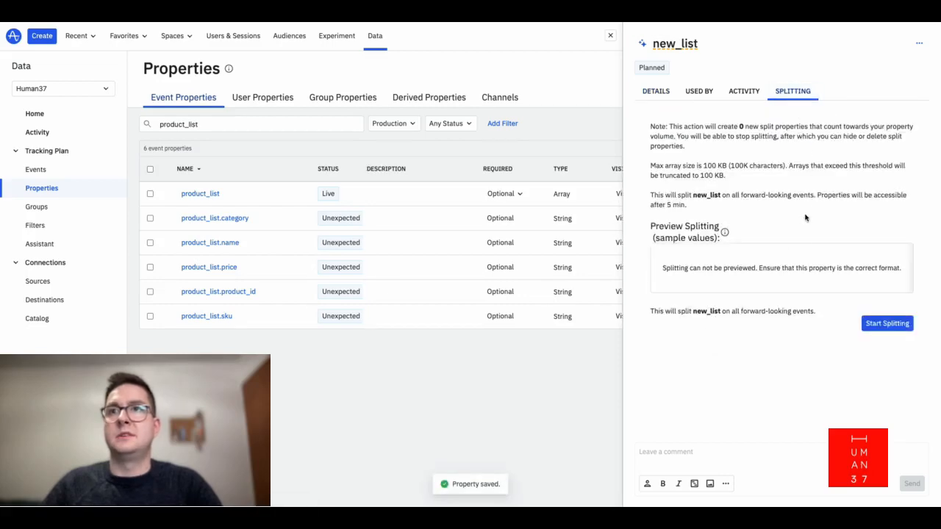
{"action": "left_click", "coordinate": [865, 328]}
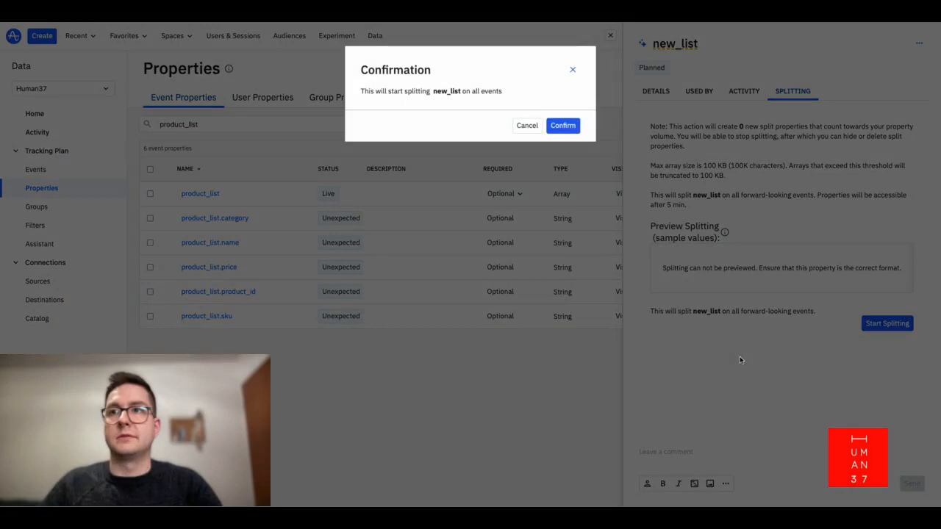
{"action": "left_click", "coordinate": [574, 131]}
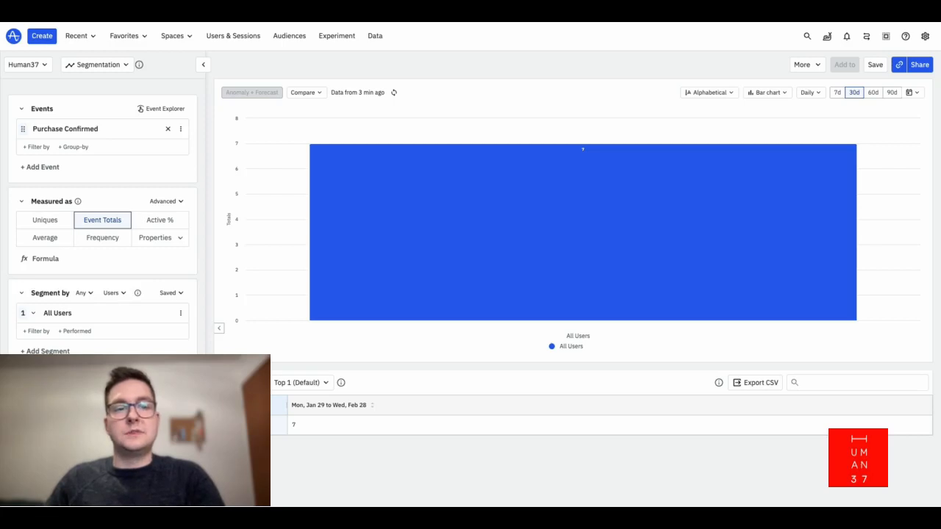
Filter the Purchase Confirmed event by the split product_list property, with category equal to Sport.
{"action": "left_click", "coordinate": [33, 148]}
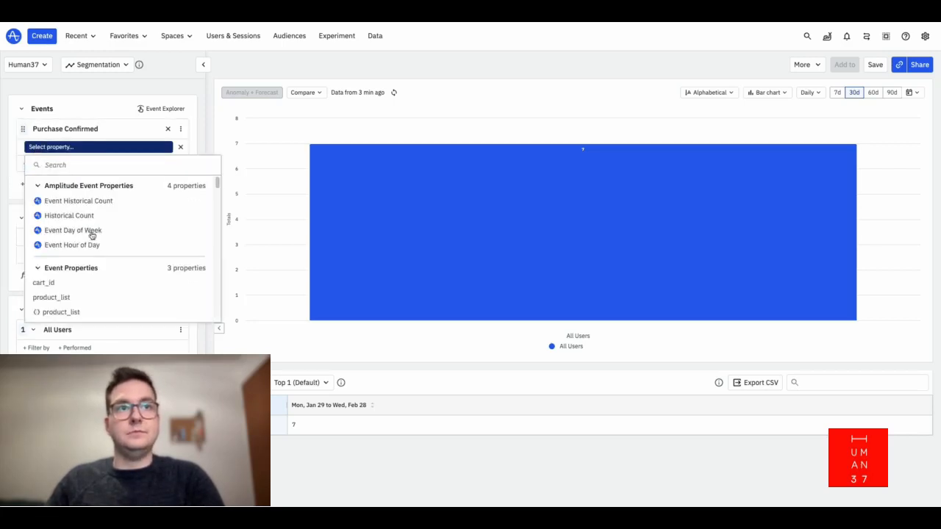
{"action": "left_click", "coordinate": [111, 318]}
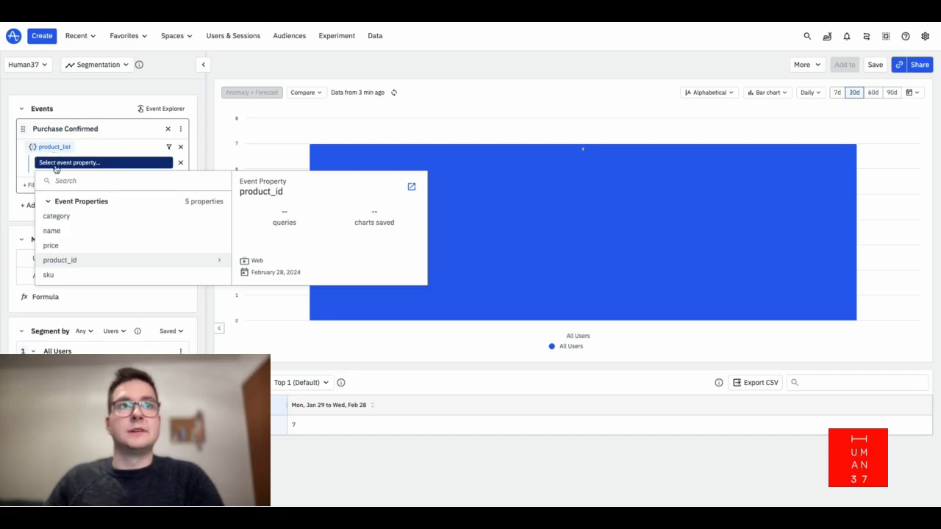
{"action": "left_click", "coordinate": [67, 221]}
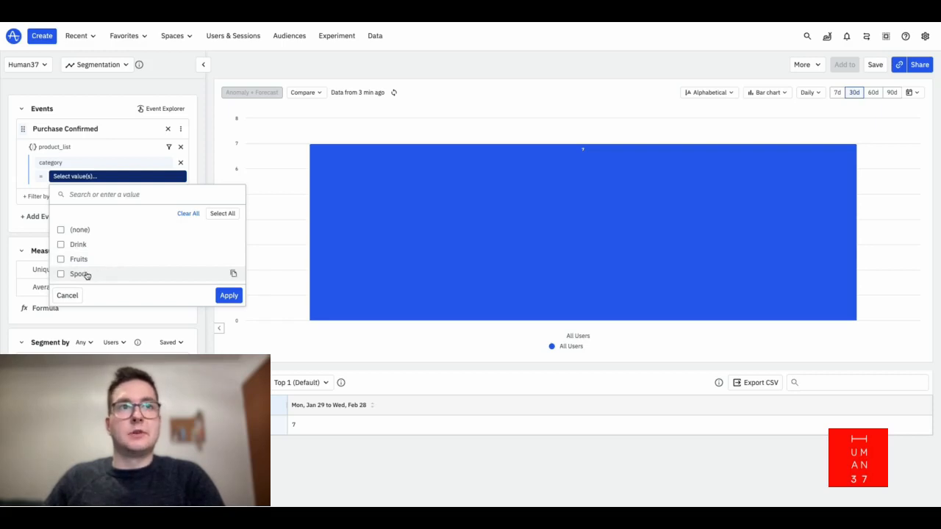
{"action": "left_click", "coordinate": [61, 273]}
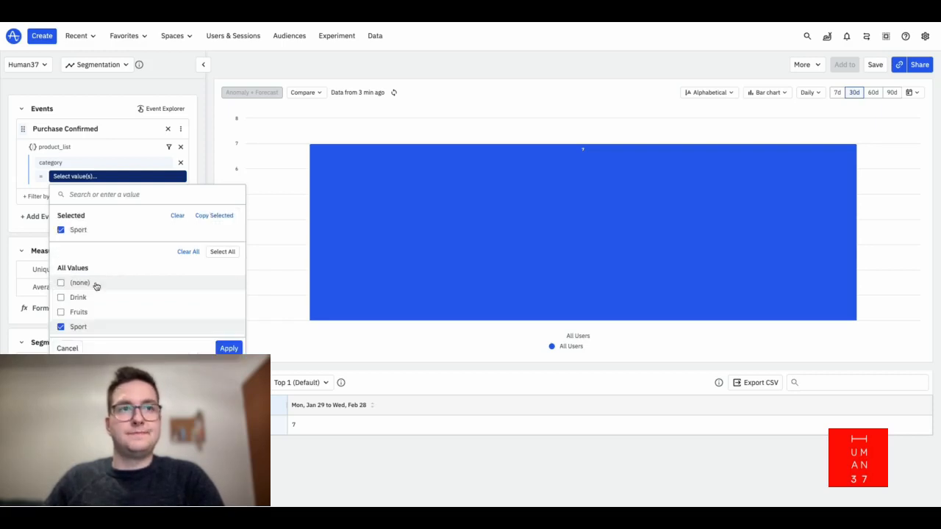
{"action": "left_click", "coordinate": [230, 347]}
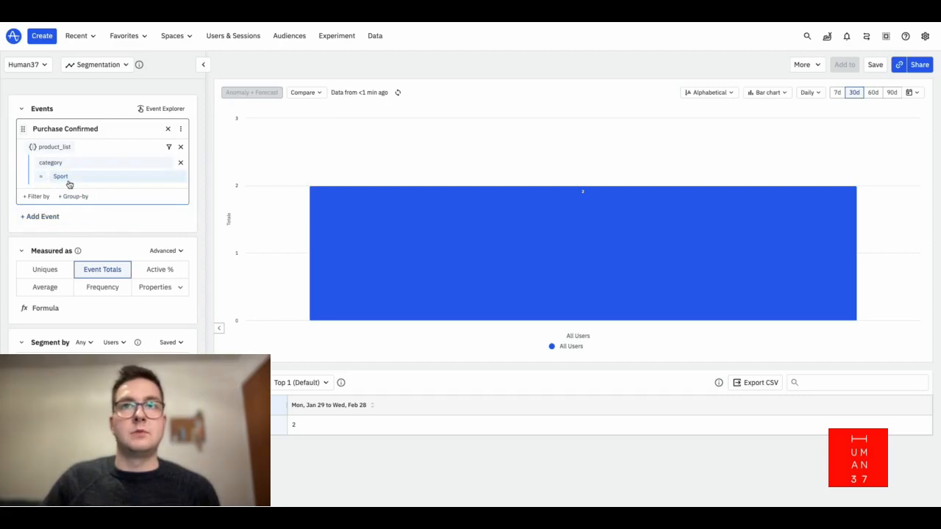
Add a second, separate product_list filter to Purchase Confirmed, with category equal to Drink.
{"action": "left_click", "coordinate": [35, 198]}
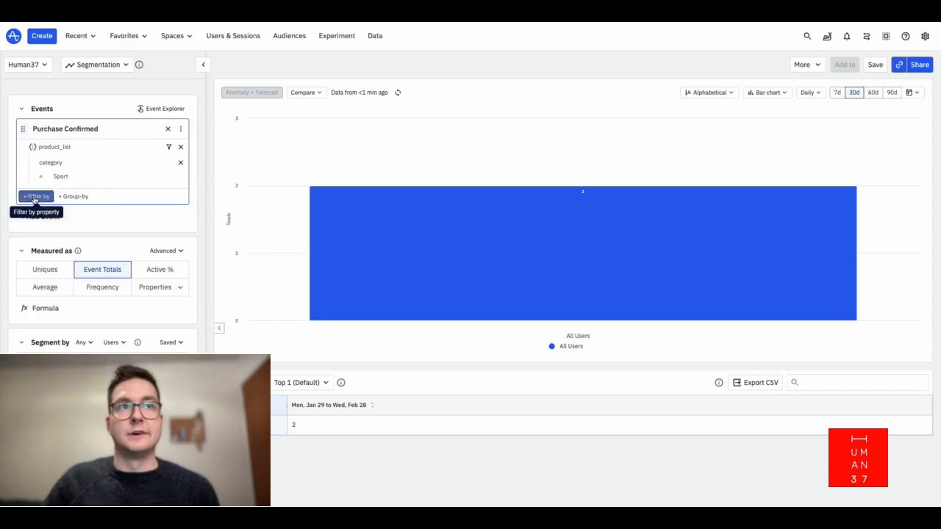
{"action": "mouse_move", "coordinate": [51, 347]}
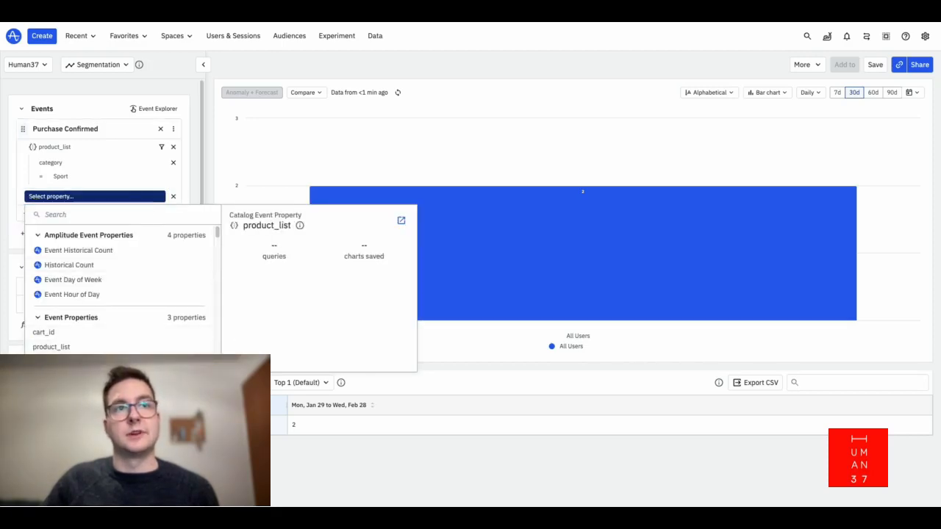
{"action": "left_click", "coordinate": [51, 346]}
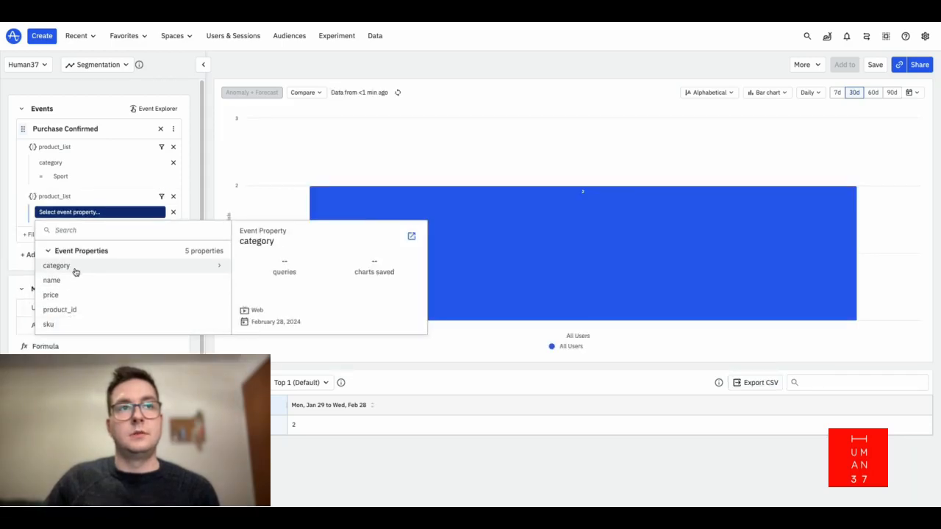
{"action": "left_click", "coordinate": [71, 267]}
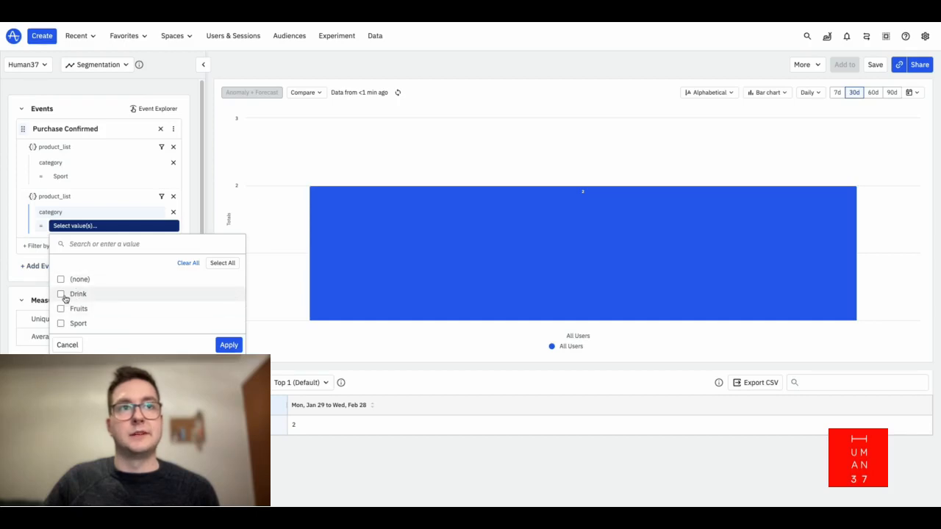
{"action": "left_click", "coordinate": [62, 294]}
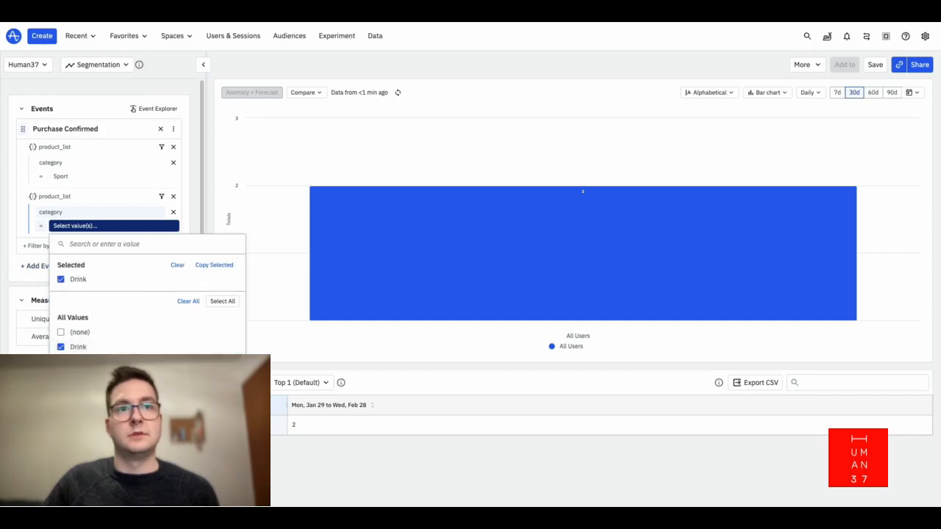
{"action": "left_click", "coordinate": [229, 401]}
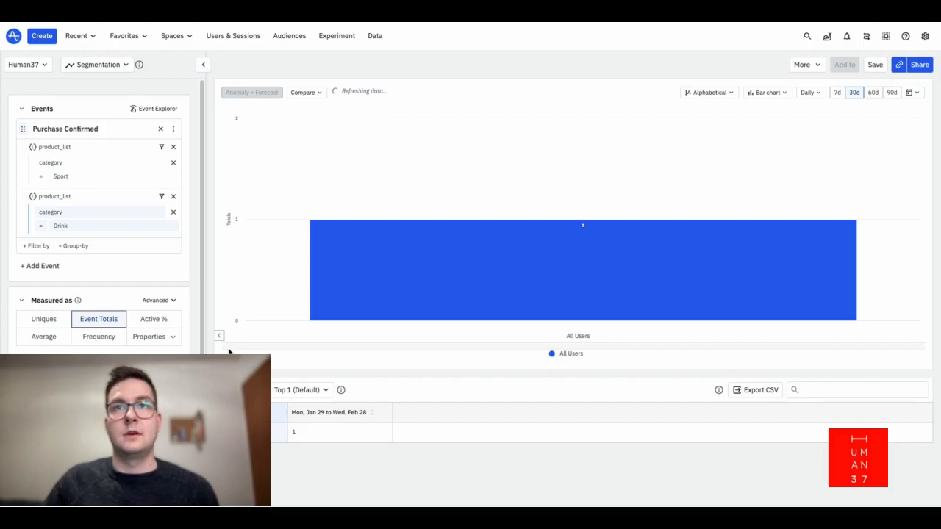
{"action": "mouse_move", "coordinate": [515, 273]}
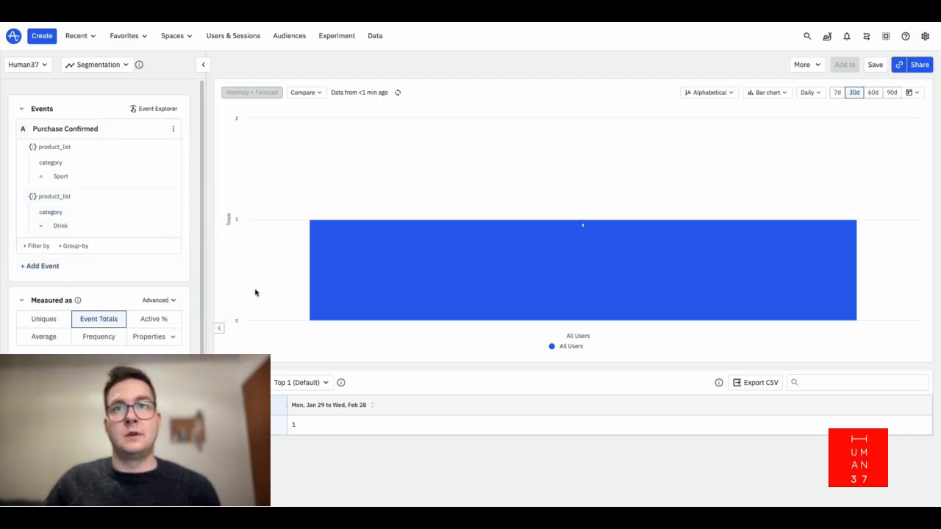
{"action": "mouse_move", "coordinate": [428, 255]}
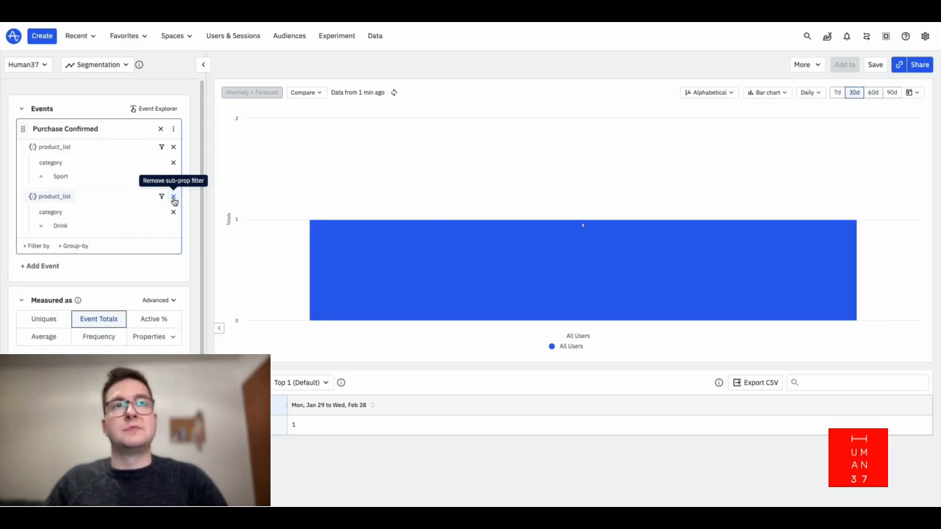
Replace the separate Drink filter with a second clause, category equal to Drink, inside the Sport product_list filter.
{"action": "left_click", "coordinate": [174, 198]}
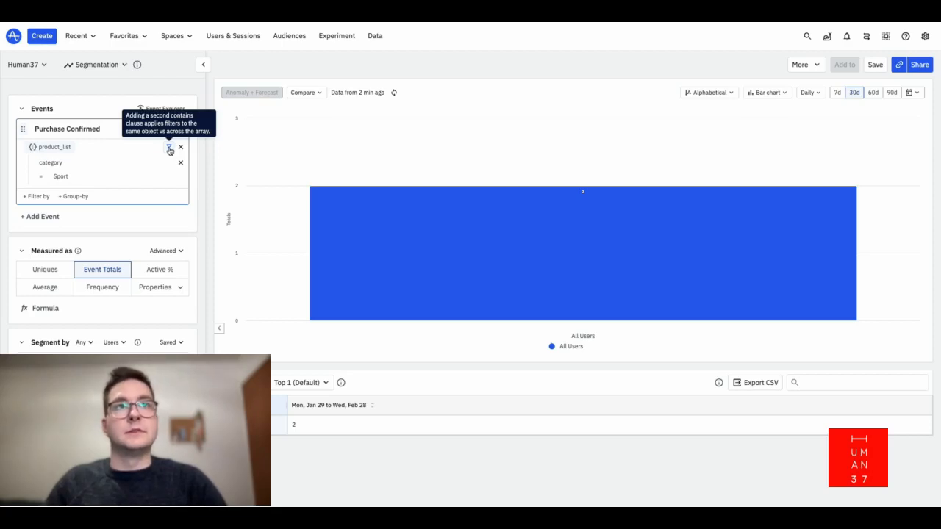
{"action": "left_click", "coordinate": [169, 147]}
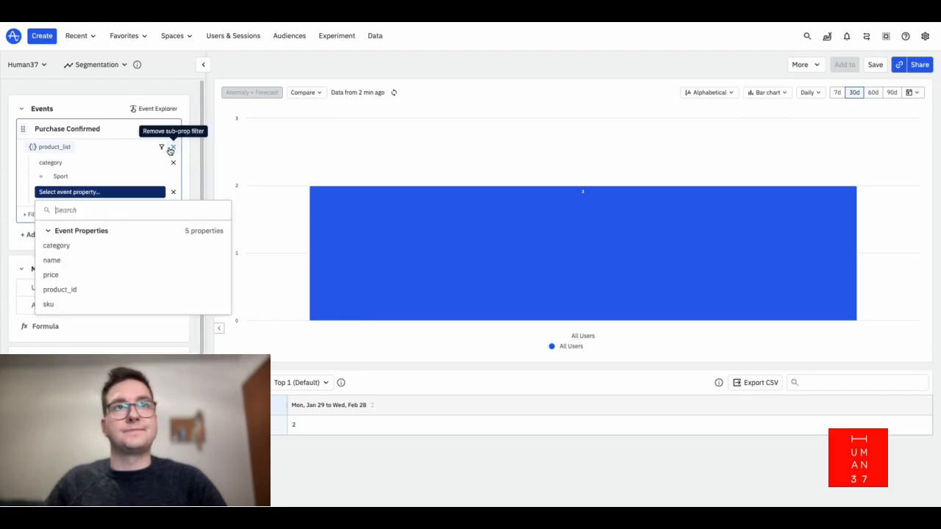
{"action": "left_click", "coordinate": [71, 248]}
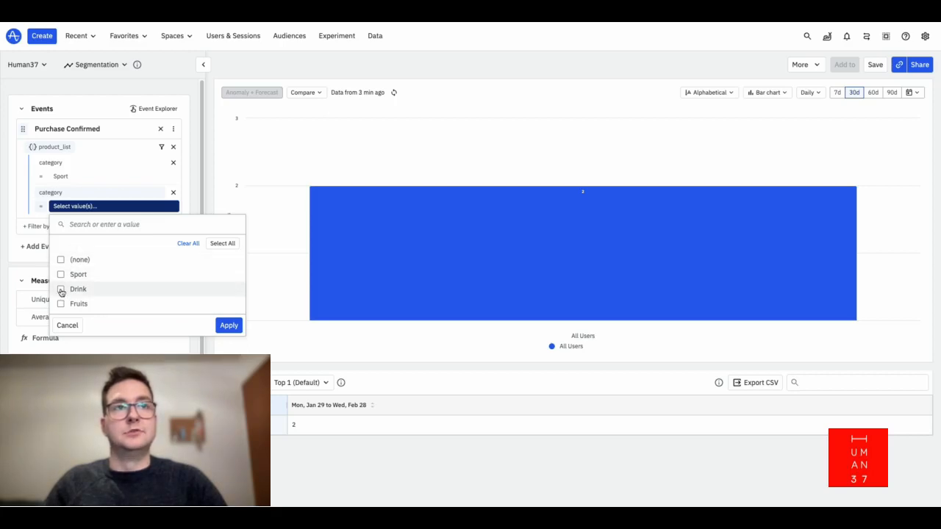
{"action": "left_click", "coordinate": [61, 290]}
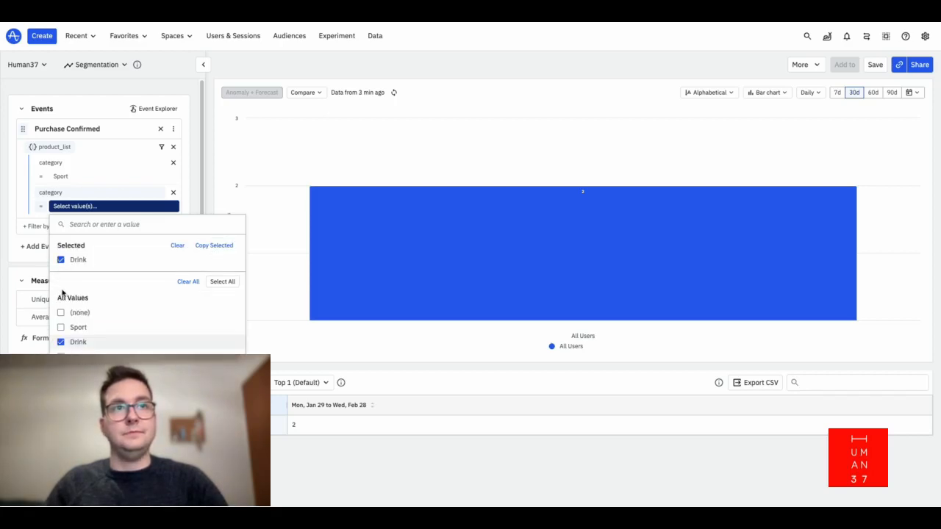
{"action": "left_click", "coordinate": [277, 356]}
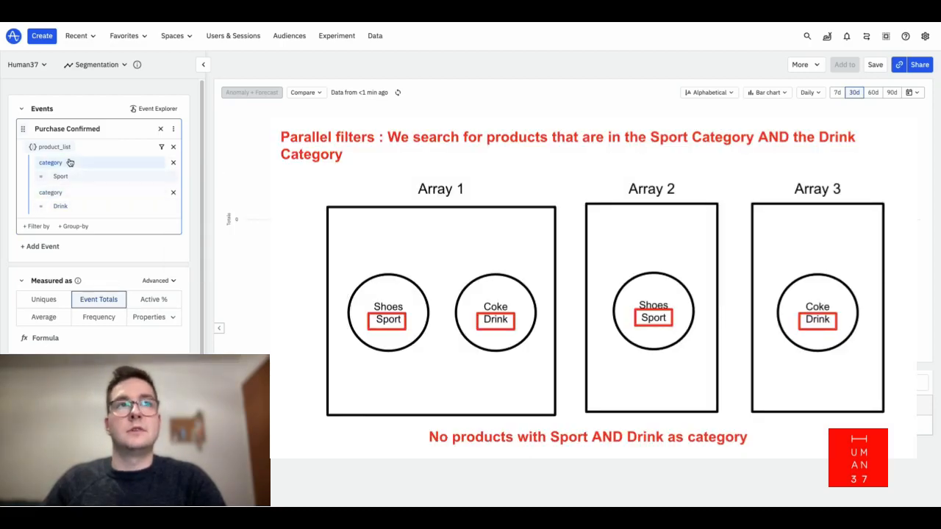
Remove the nested Drink clause and make the remaining category clause match either Sport or Drink.
{"action": "mouse_move", "coordinate": [67, 164]}
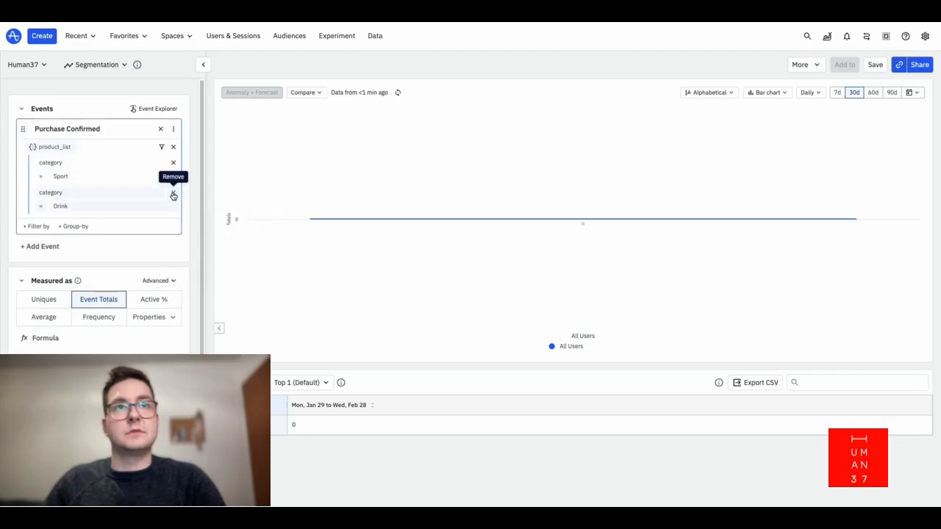
{"action": "left_click", "coordinate": [174, 194]}
{"action": "left_click", "coordinate": [91, 180]}
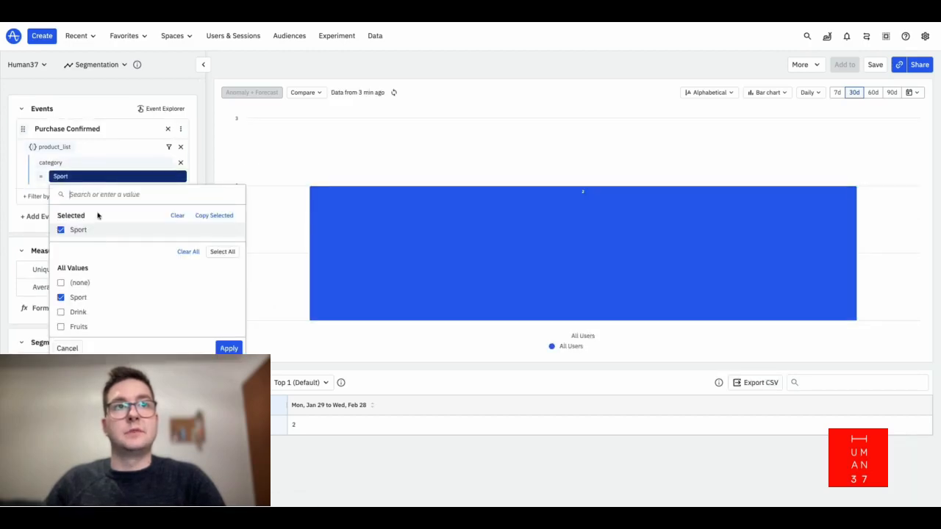
{"action": "left_click", "coordinate": [74, 312]}
{"action": "left_click", "coordinate": [229, 351]}
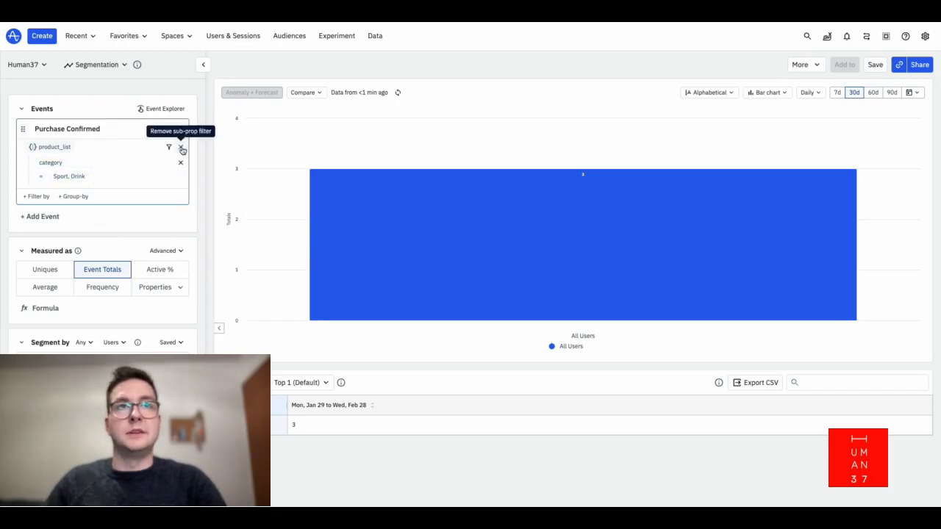
Remove Drink from the category clause's values, leaving only Sport selected.
{"action": "left_click", "coordinate": [126, 178]}
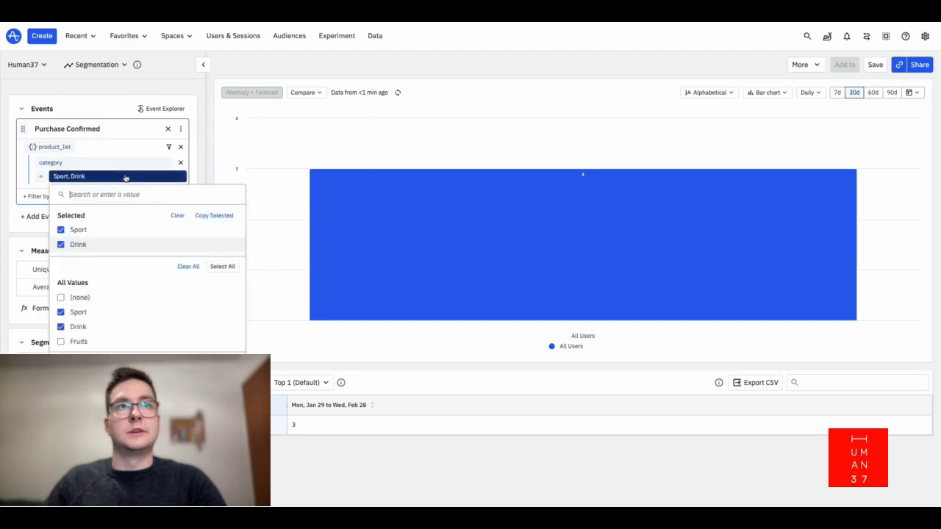
{"action": "left_click", "coordinate": [61, 245]}
{"action": "left_click", "coordinate": [228, 348]}
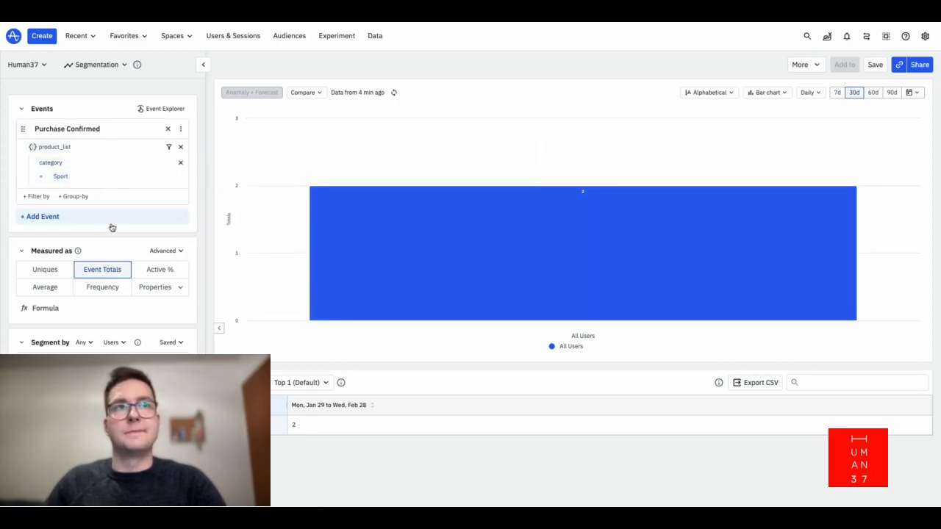
Group the Purchase Confirmed event by the name sub-property within the split product_list.
{"action": "left_click", "coordinate": [71, 196]}
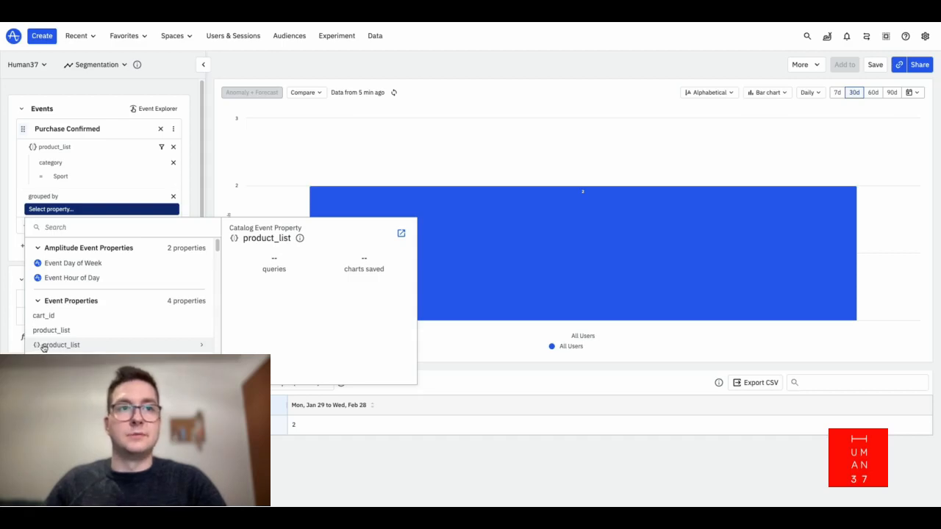
{"action": "left_click", "coordinate": [45, 346]}
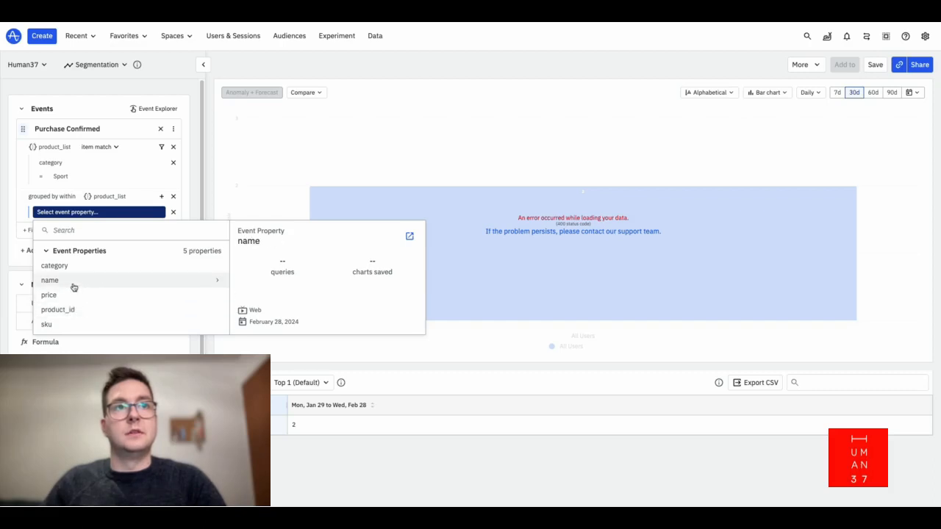
{"action": "left_click", "coordinate": [73, 286]}
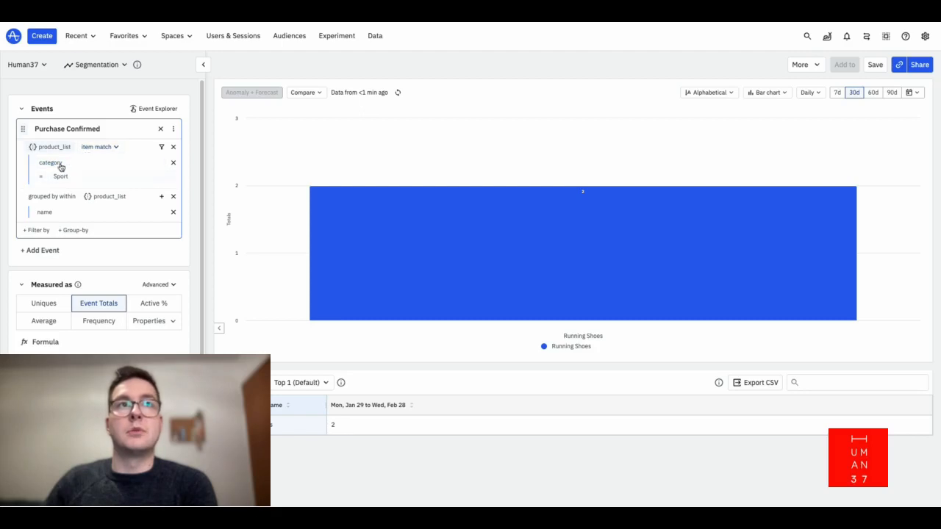
Switch the product_list filter to collection match and inspect the Running Shoes and Coke bars.
{"action": "mouse_move", "coordinate": [94, 166]}
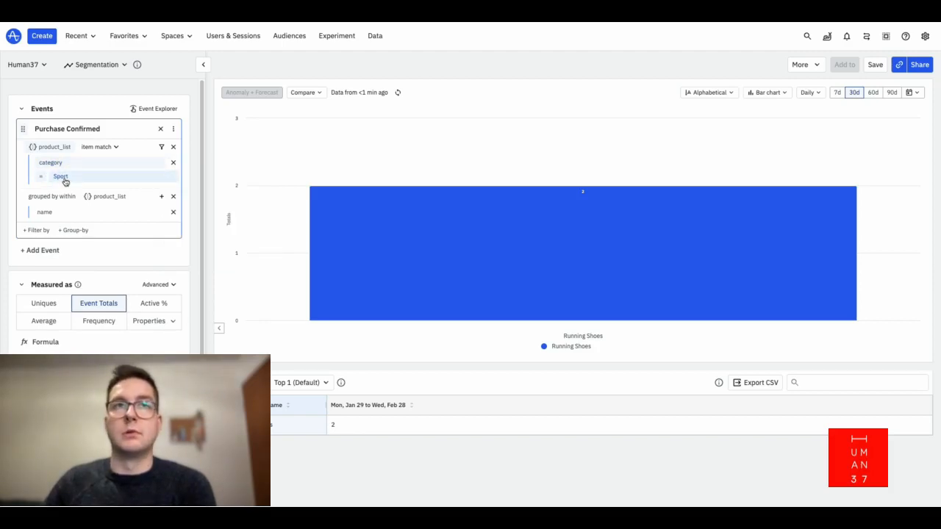
{"action": "left_click", "coordinate": [95, 148]}
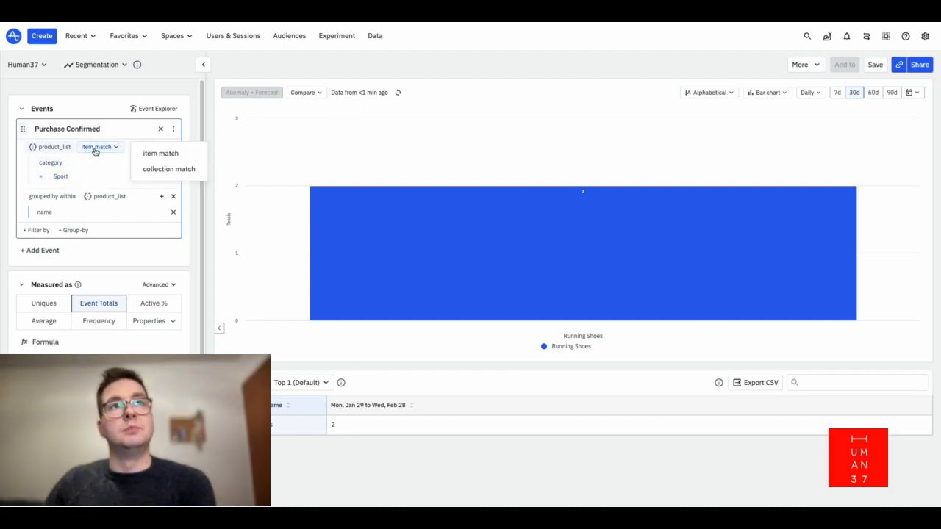
{"action": "left_click", "coordinate": [147, 170]}
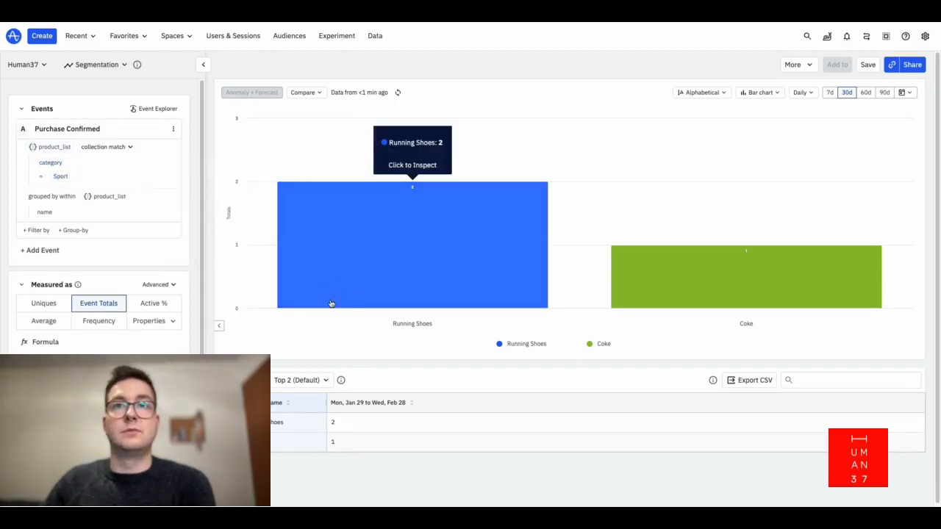
{"action": "mouse_move", "coordinate": [741, 292]}
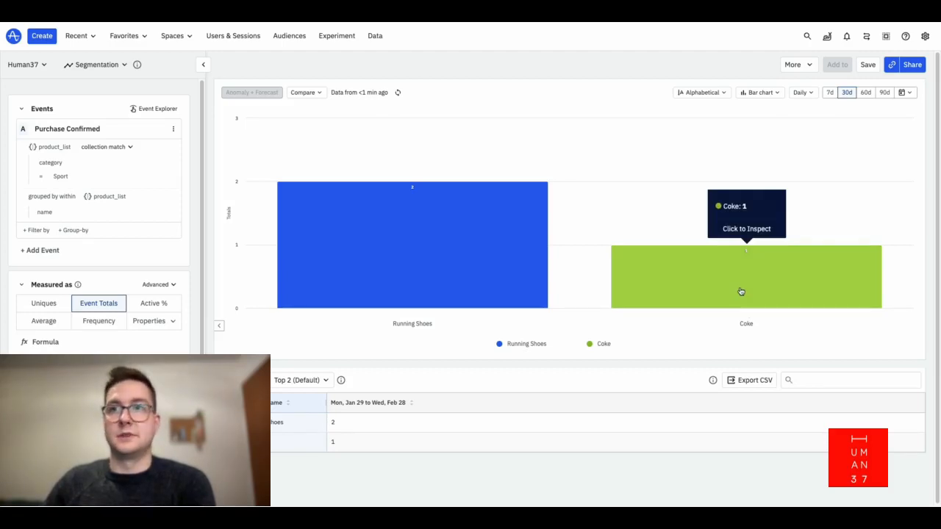
{"action": "mouse_move", "coordinate": [401, 273]}
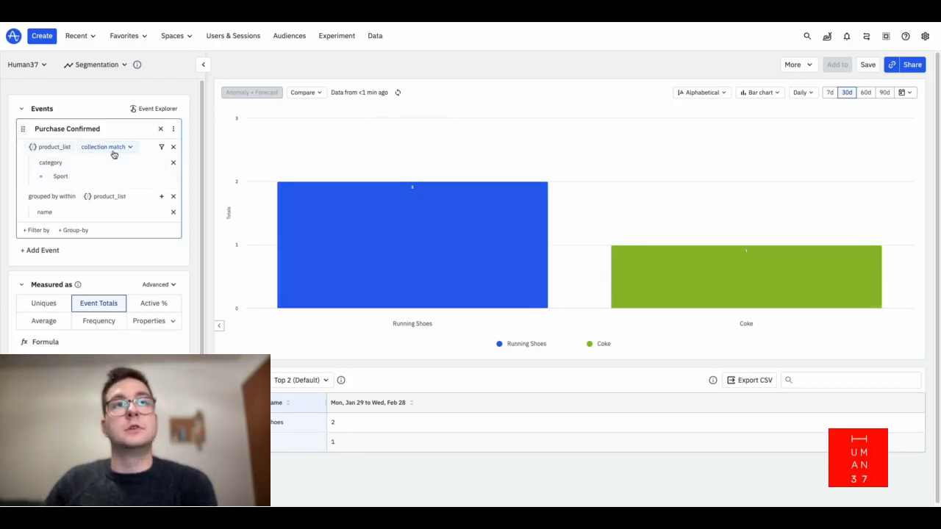
{"action": "mouse_move", "coordinate": [33, 153]}
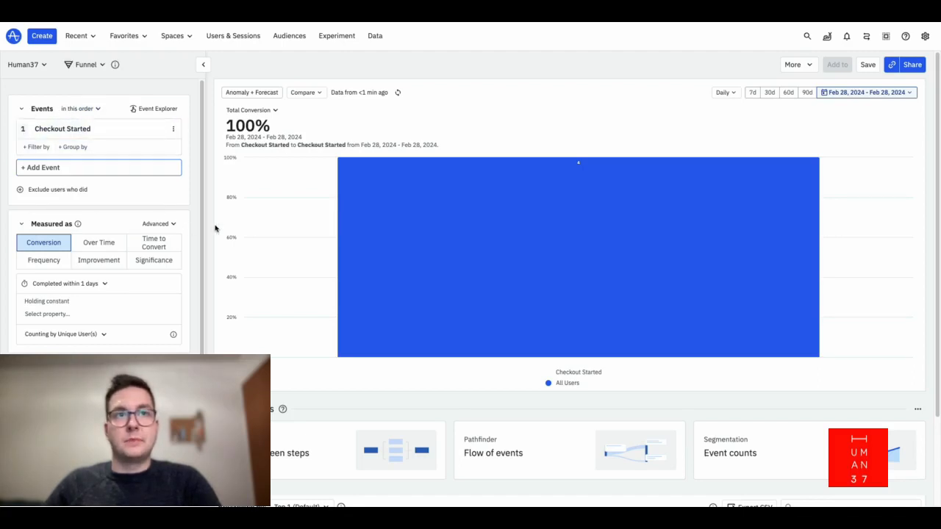
Check the funnel's advanced measurement options, hold the category sub-property of the split product_list constant, and inspect the Checkout Started bar.
{"action": "left_click", "coordinate": [160, 224]}
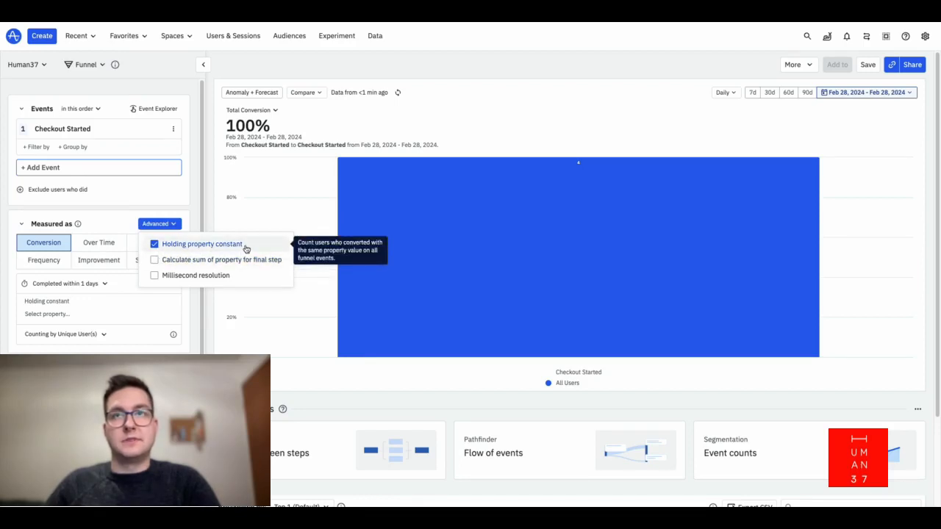
{"action": "left_click", "coordinate": [109, 224]}
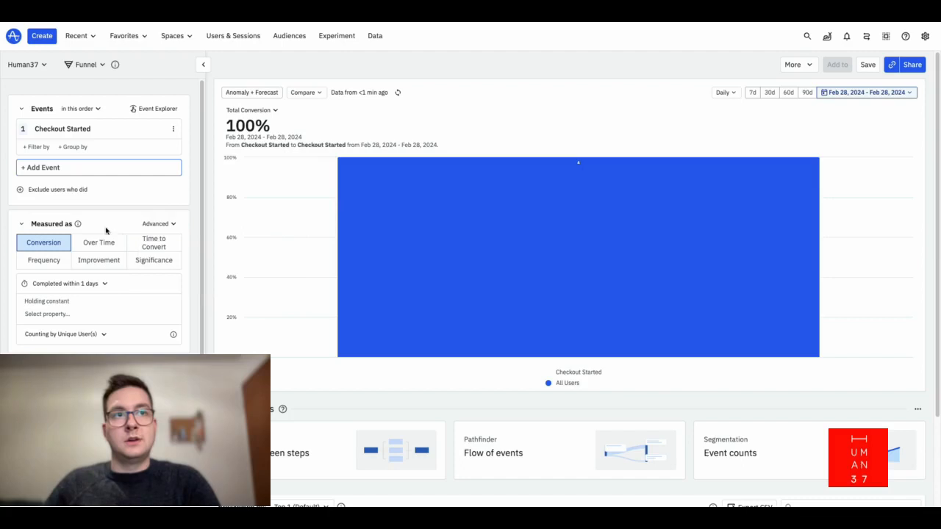
{"action": "left_click", "coordinate": [44, 314]}
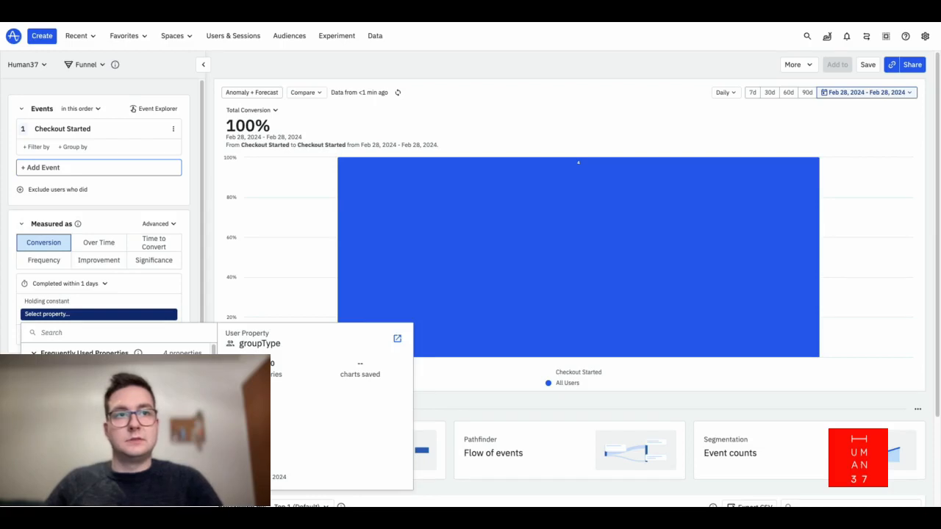
{"action": "scroll", "coordinate": [93, 412], "scroll_direction": "down", "scroll_amount": 3}
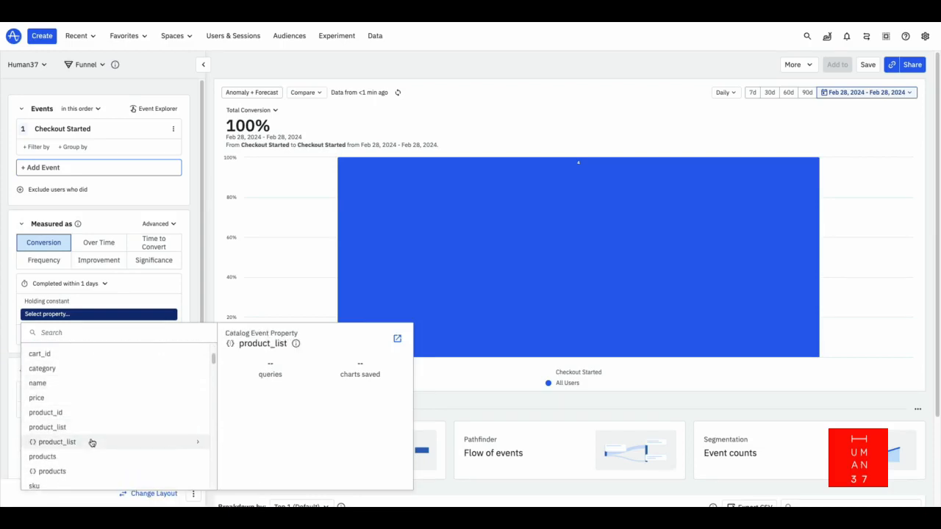
{"action": "left_click", "coordinate": [92, 442]}
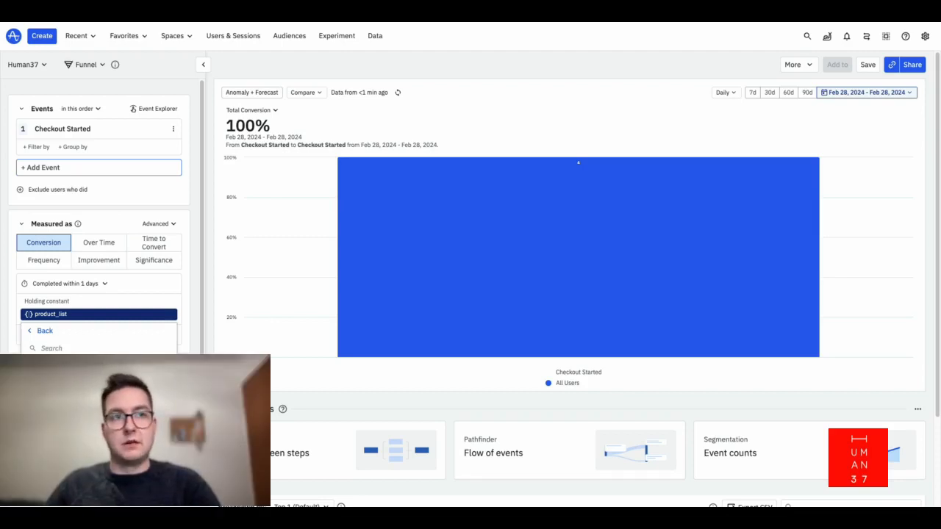
{"action": "left_click", "coordinate": [44, 378]}
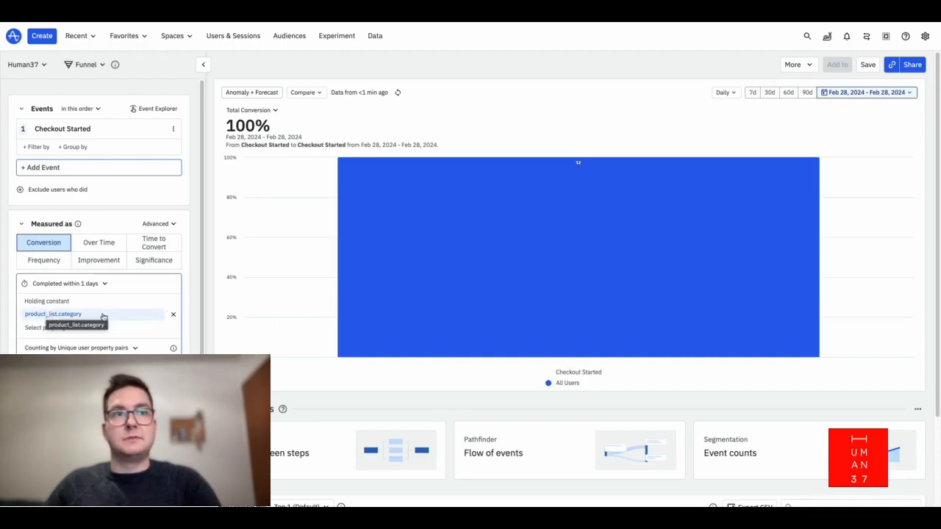
{"action": "mouse_move", "coordinate": [569, 187]}
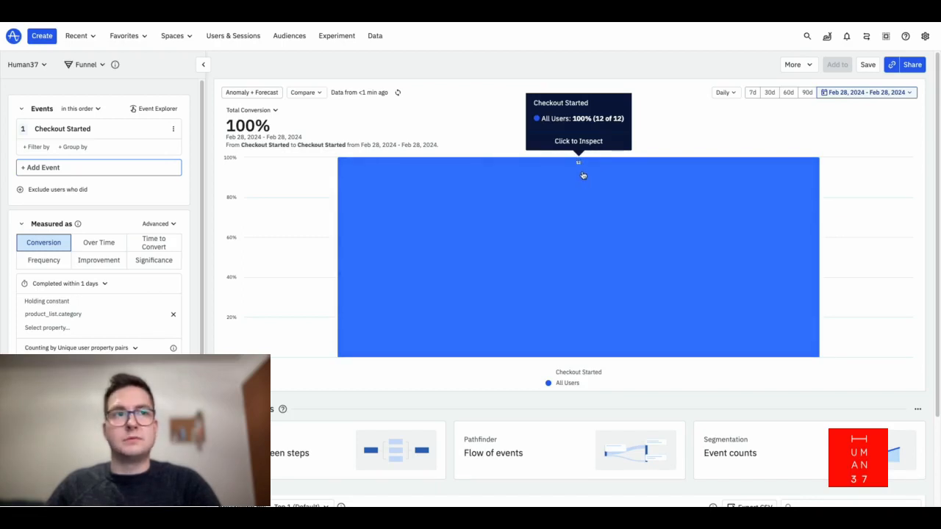
Clear the held-constant property and hold the split product_list's category sub-property constant again.
{"action": "left_click", "coordinate": [174, 317]}
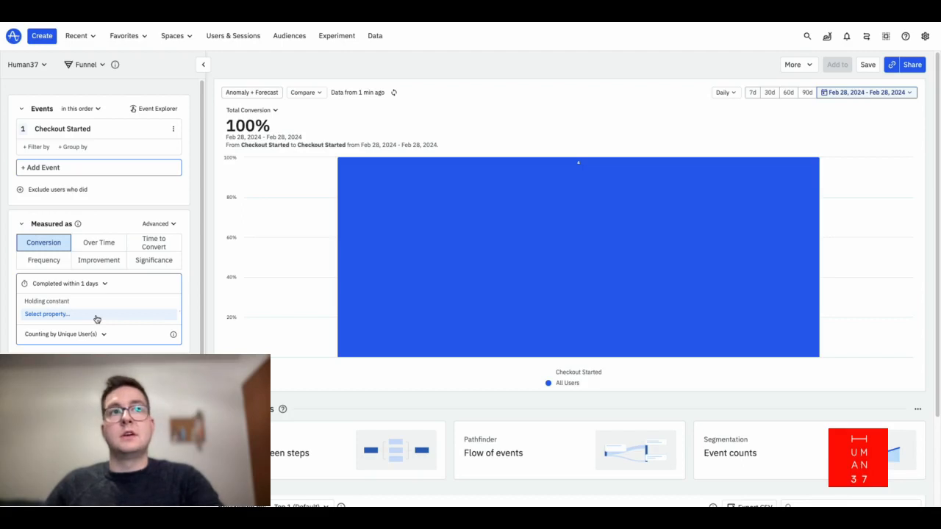
{"action": "left_click", "coordinate": [96, 317]}
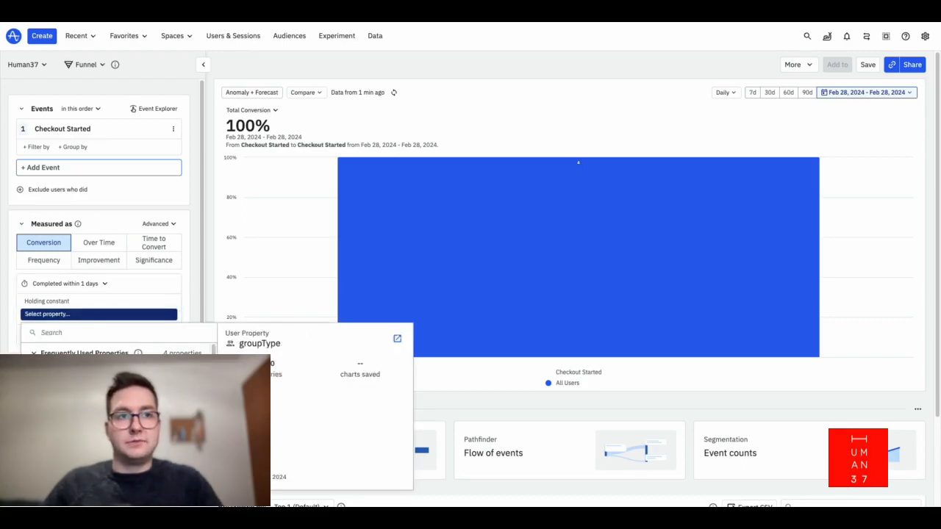
{"action": "scroll", "coordinate": [118, 419], "scroll_direction": "down", "scroll_amount": 3}
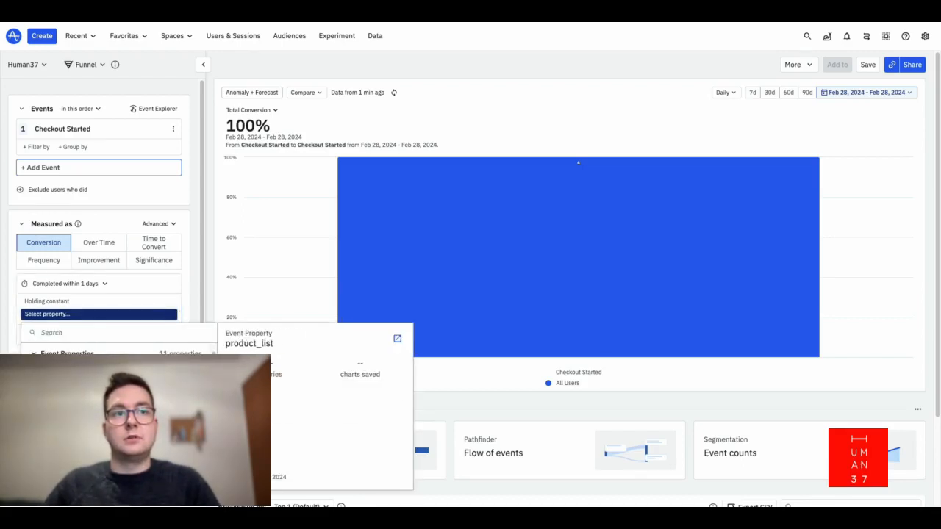
{"action": "left_click", "coordinate": [88, 433]}
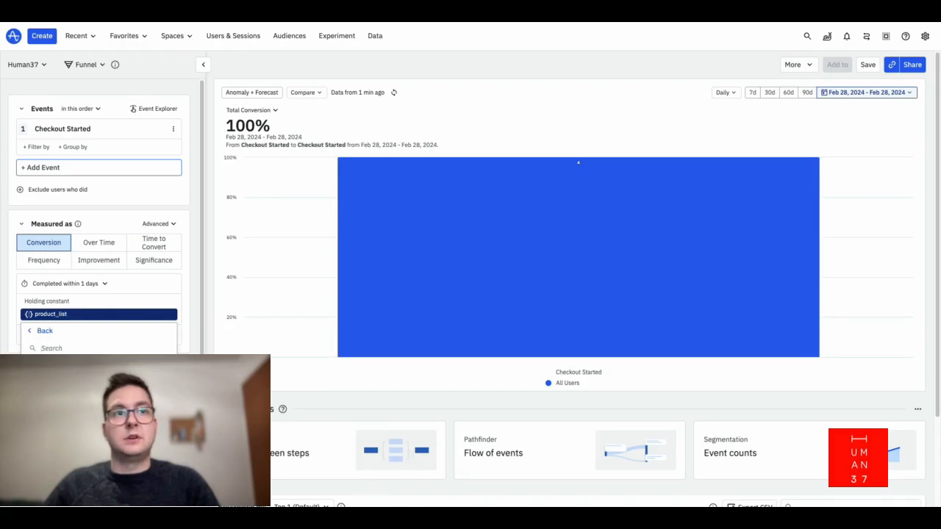
{"action": "left_click", "coordinate": [74, 381]}
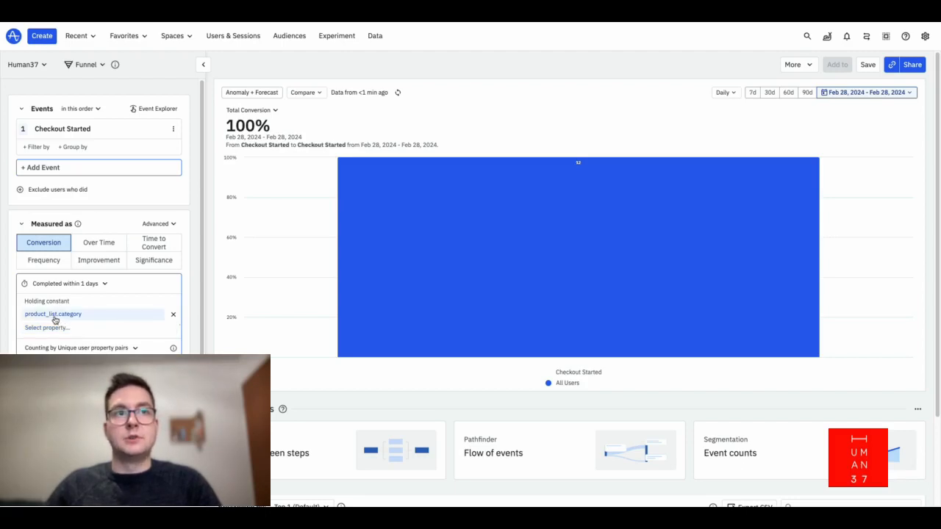
{"action": "mouse_move", "coordinate": [555, 214]}
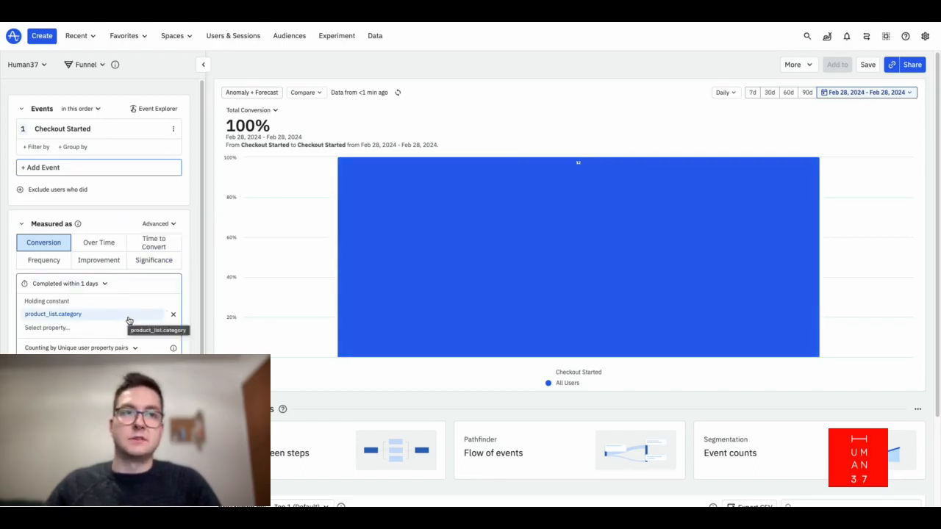
Replace product_list.category with cart_id as the property held constant in the funnel.
{"action": "left_click", "coordinate": [174, 318]}
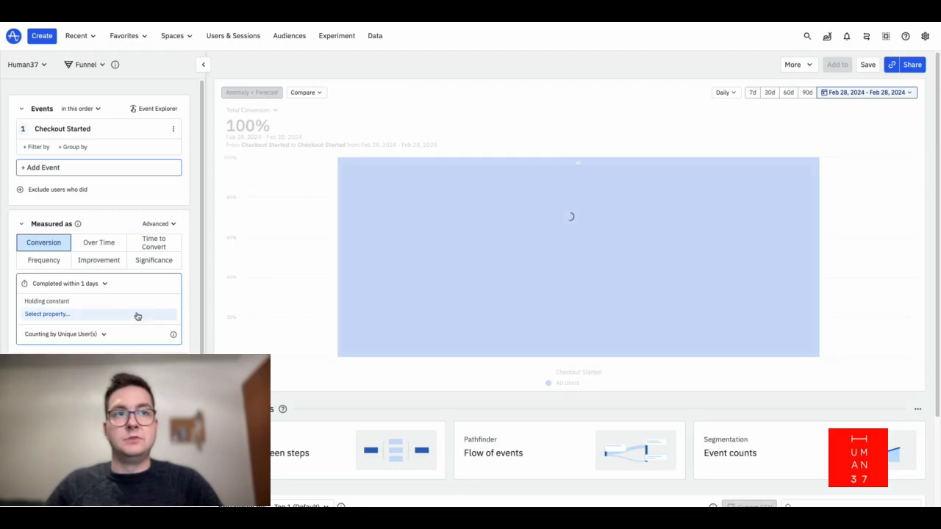
{"action": "left_click", "coordinate": [79, 314]}
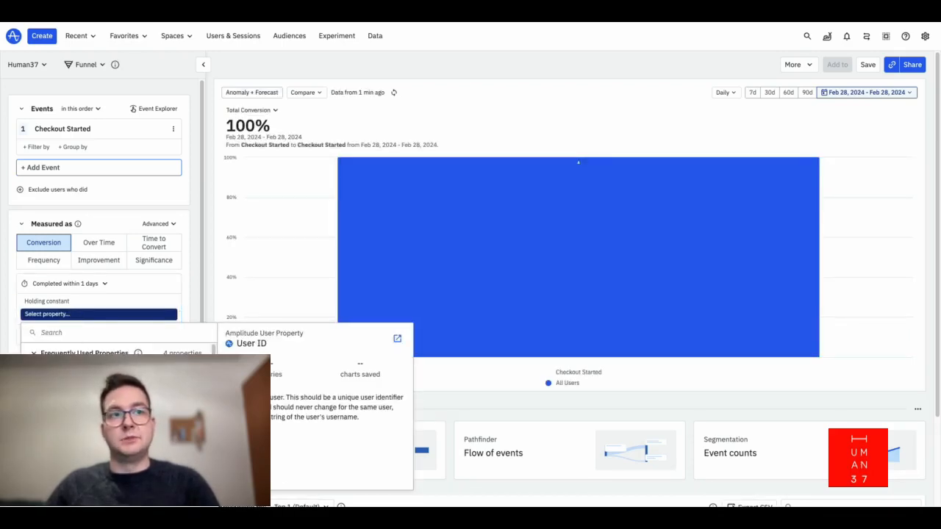
{"action": "left_click", "coordinate": [67, 379]}
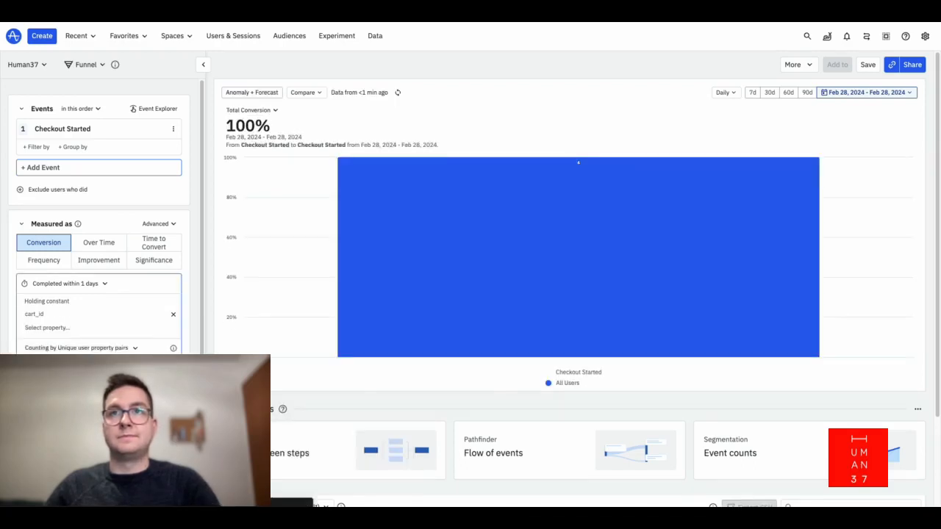